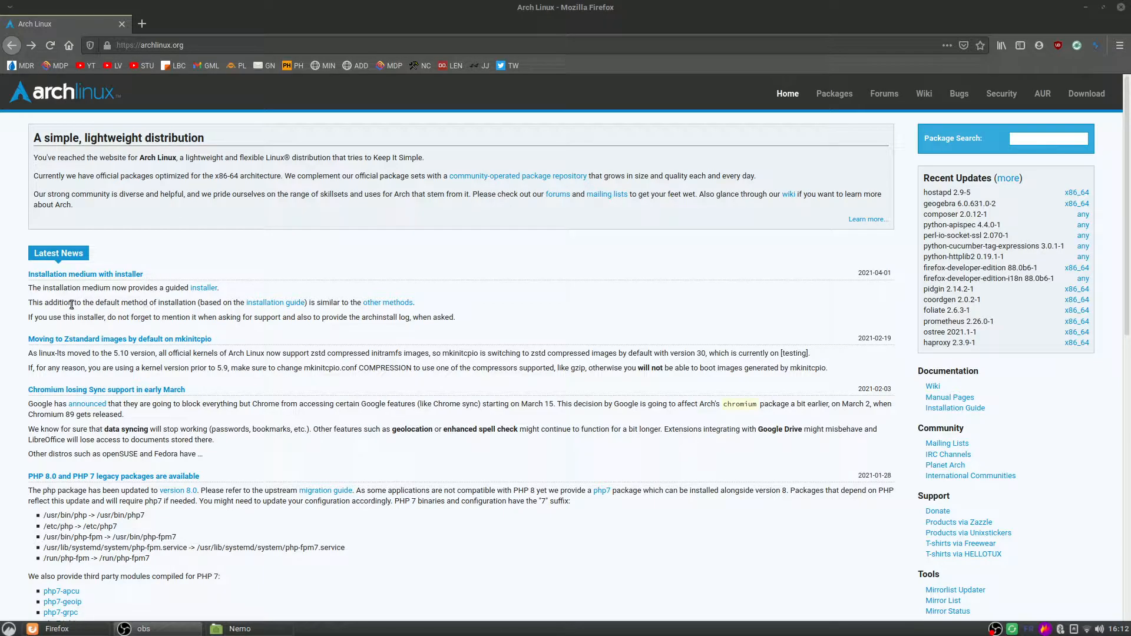
# Step: Skim the Arch Linux installation guide, then return to the Arch Linux home page
pyautogui.click(251, 302)
pyautogui.scroll(-20, 273, 530)
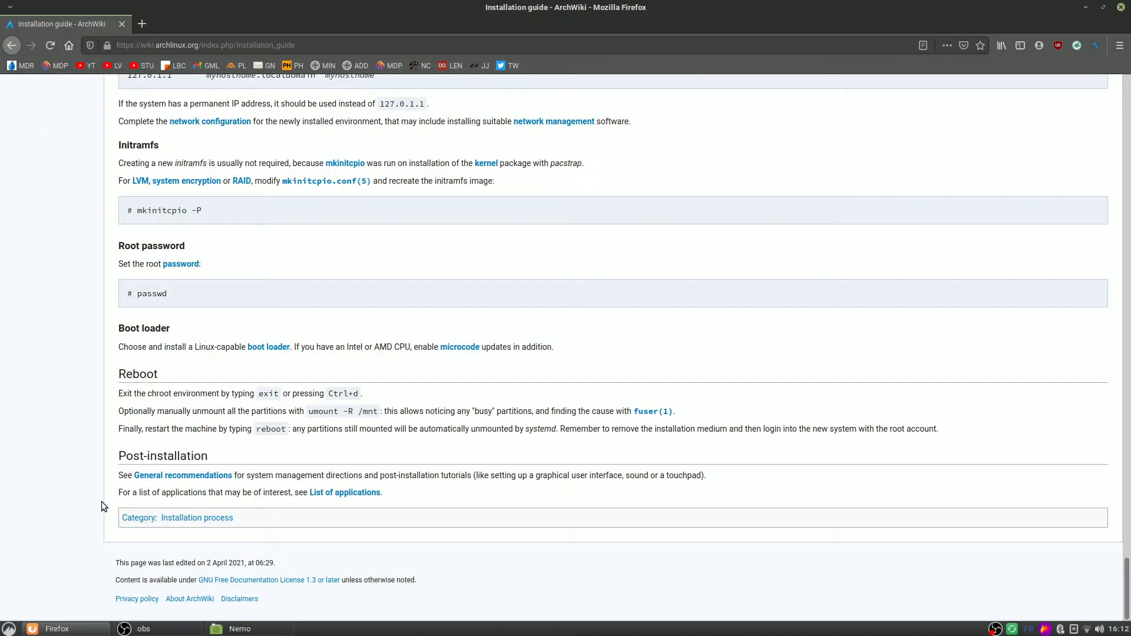
pyautogui.press('Home')
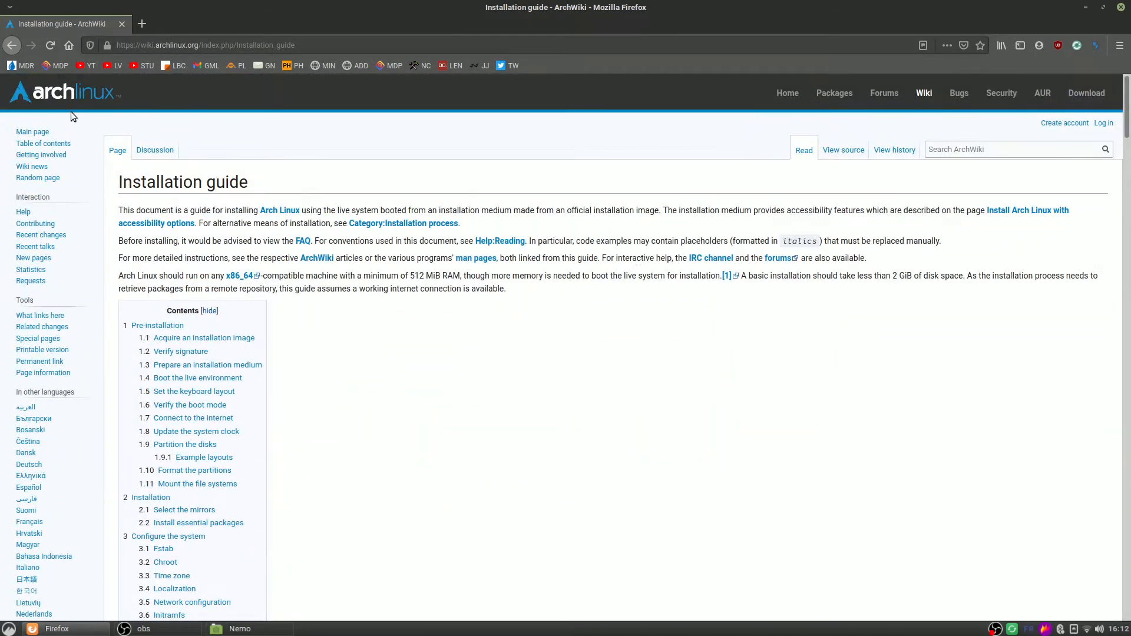
pyautogui.scroll(-20, 115, 282)
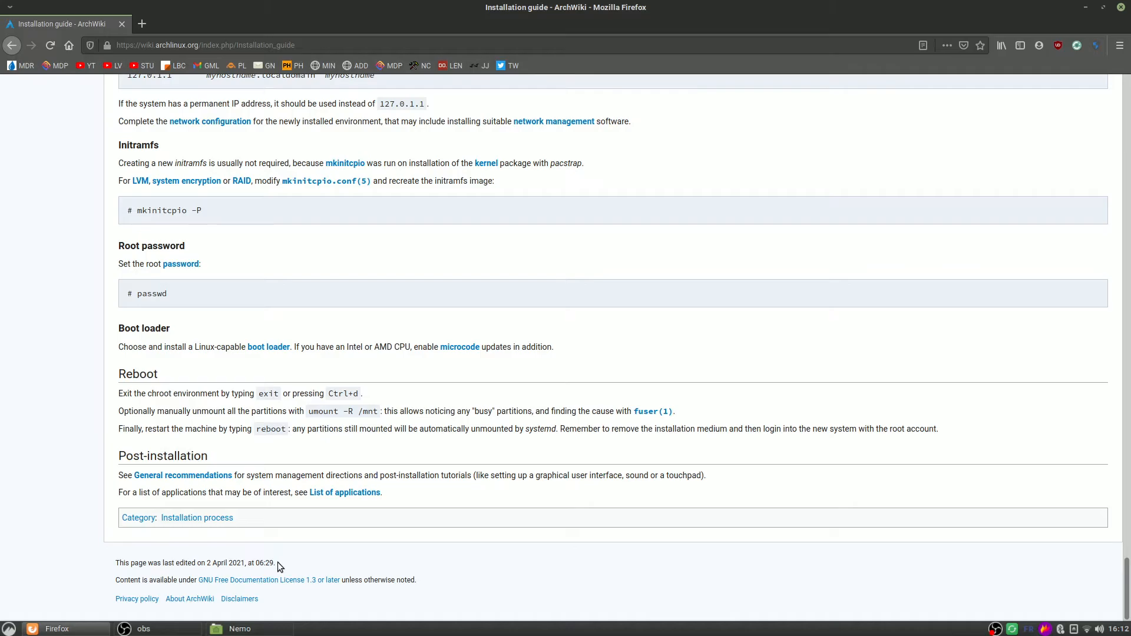
pyautogui.scroll(20, 277, 565)
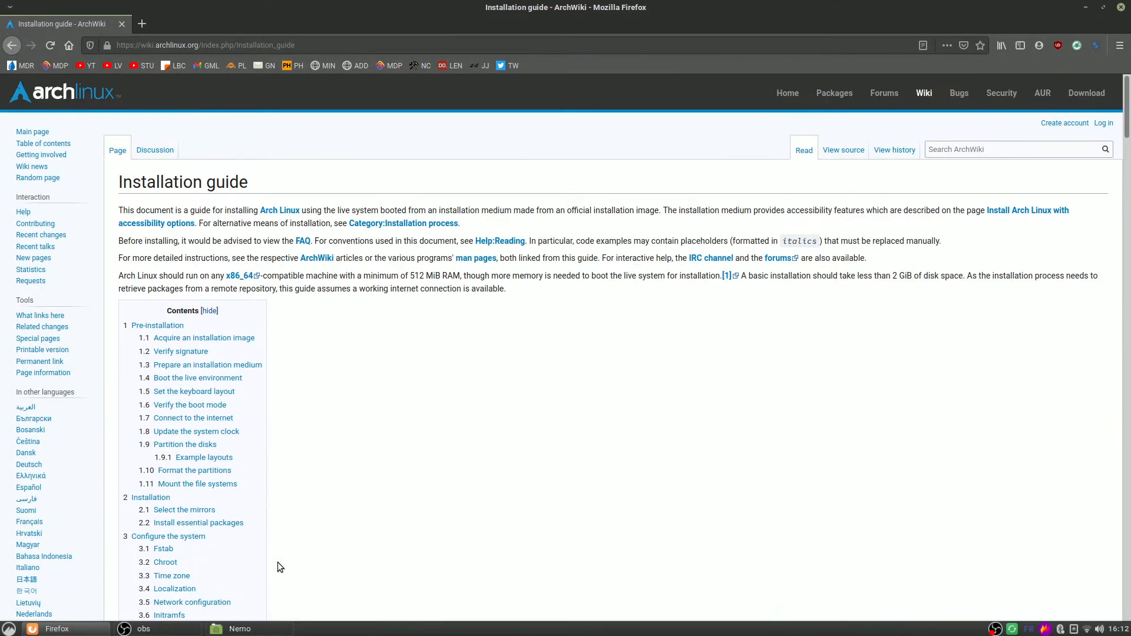
pyautogui.click(11, 45)
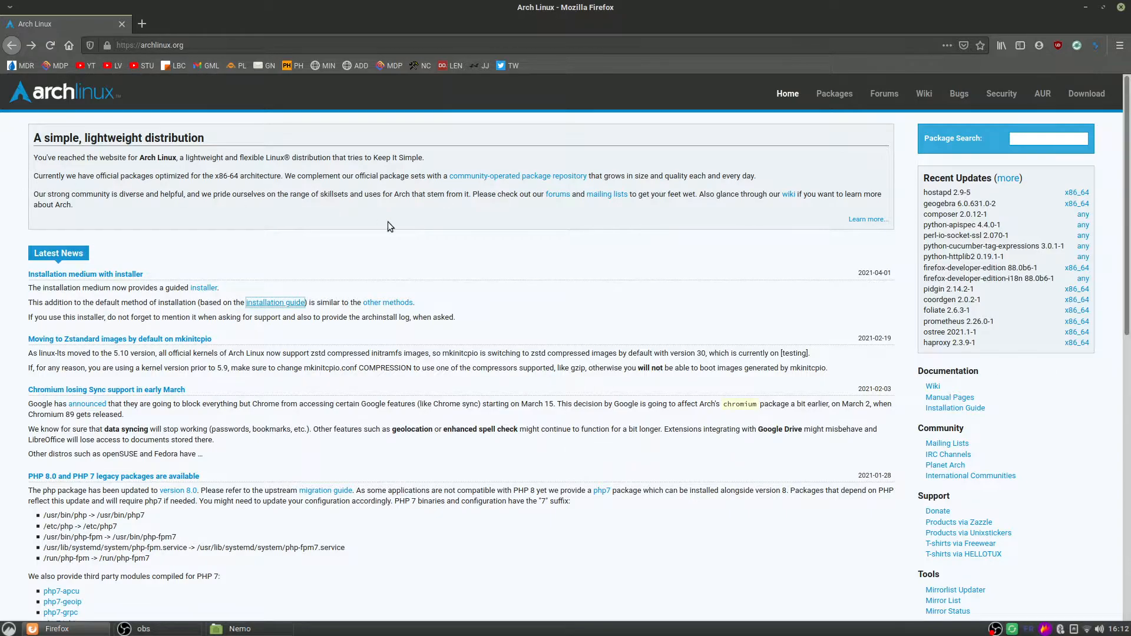
# Step: Look over the archinstall package details and come back to the Arch Linux home page
pyautogui.click(211, 286)
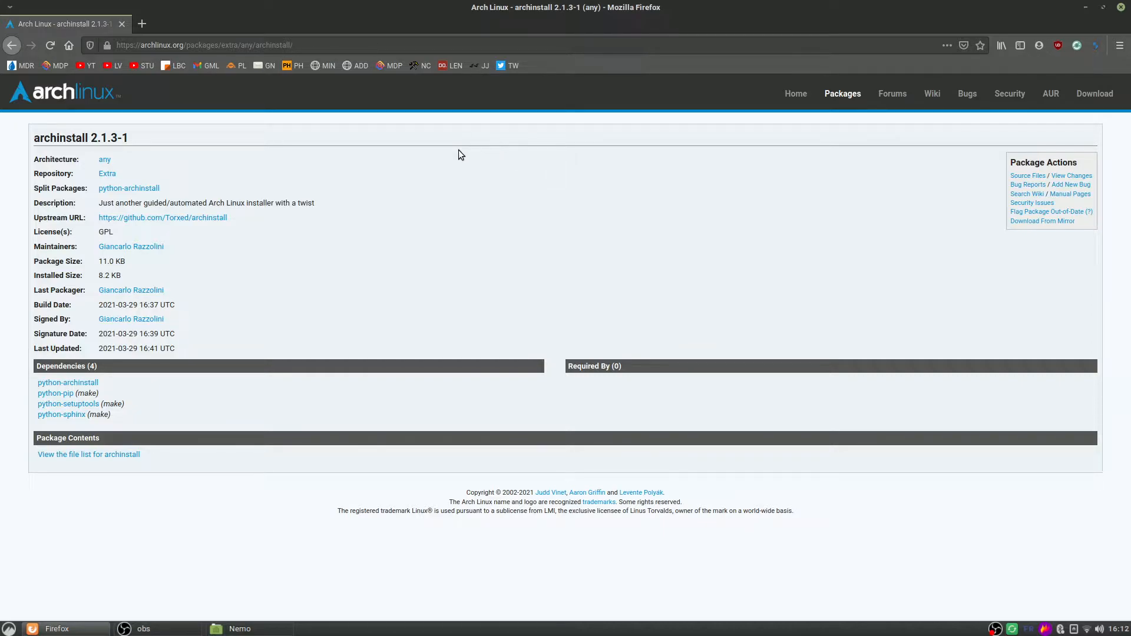
pyautogui.click(11, 45)
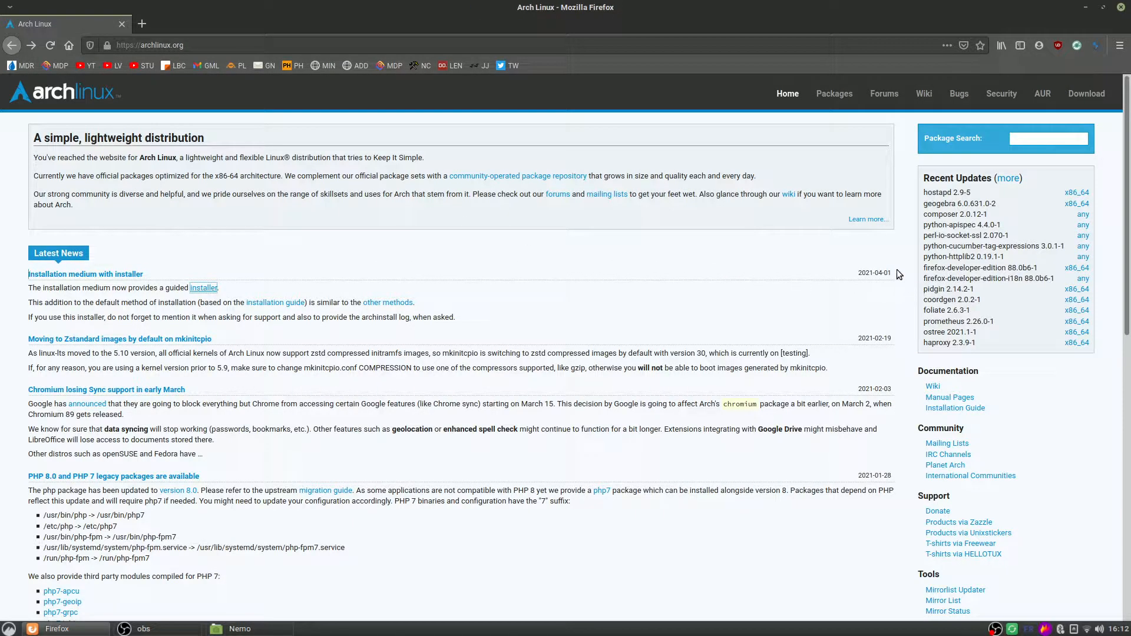
pyautogui.scroll(-10, 894, 274)
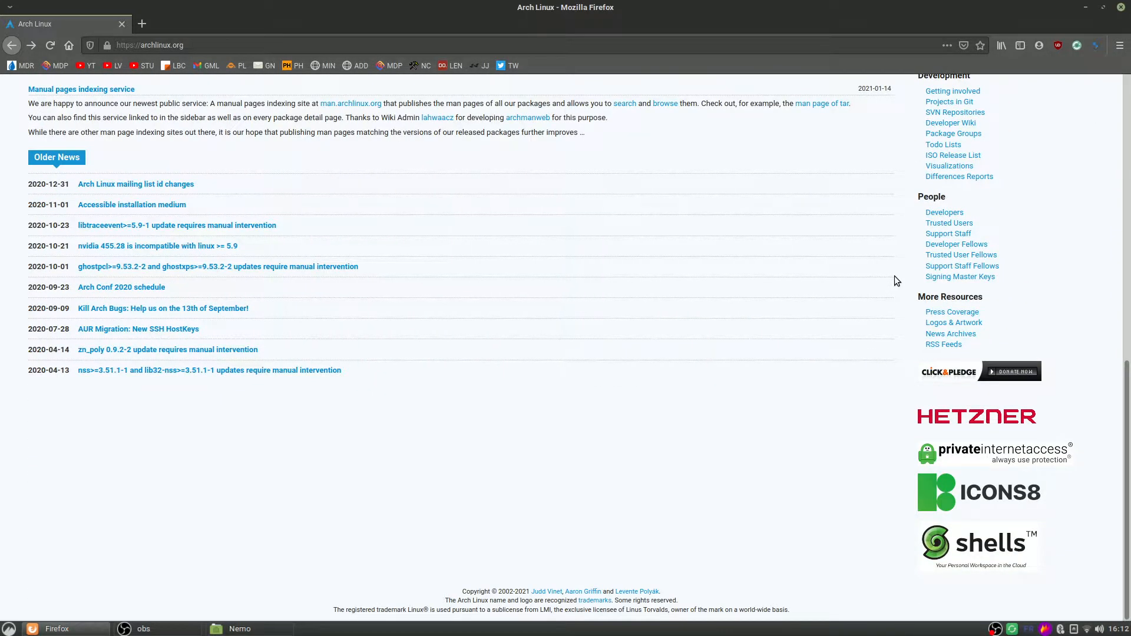
pyautogui.scroll(10, 894, 276)
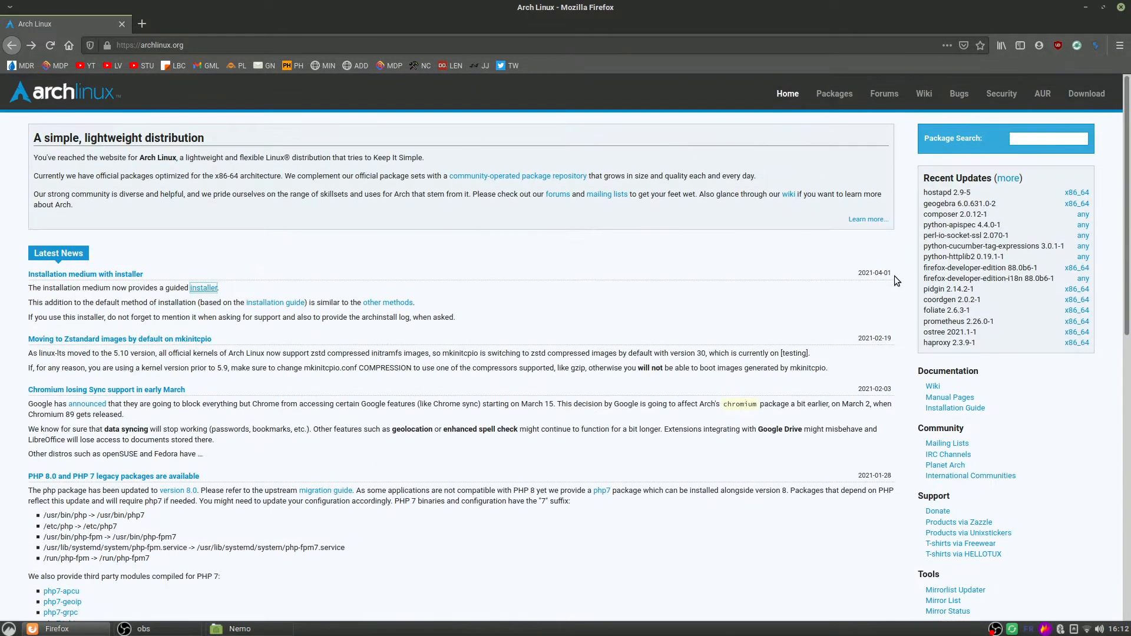
# Step: On the Download page, note the included kernel 5.11.11 and scroll to the France mirrors
pyautogui.click(1087, 94)
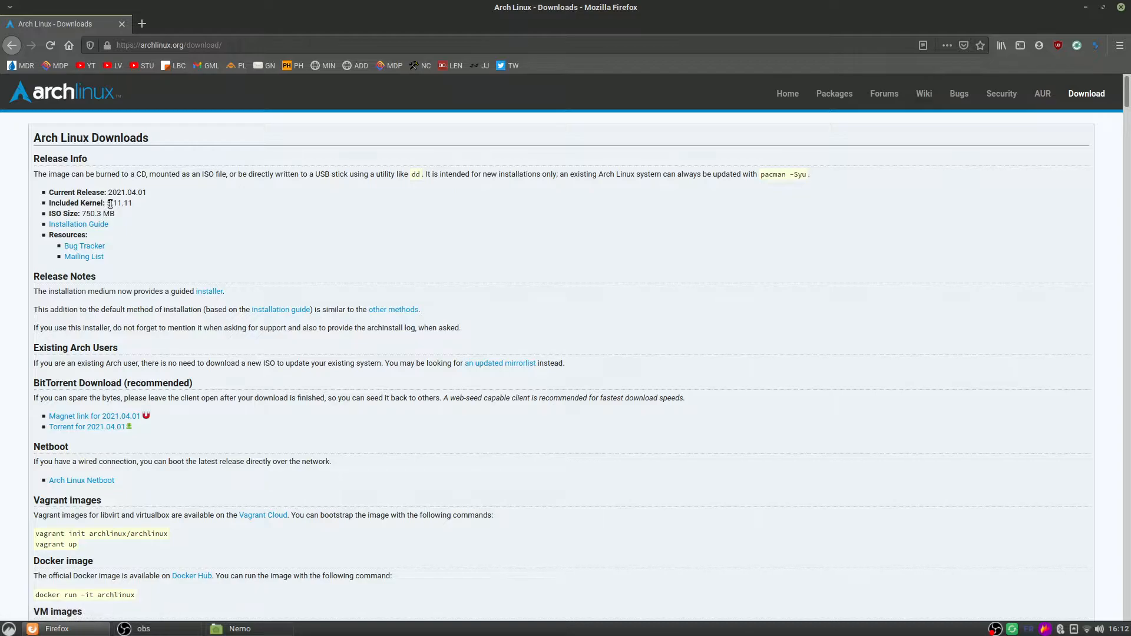
pyautogui.moveTo(107, 203); pyautogui.dragTo(132, 203)
pyautogui.scroll(-10, 103, 484)
pyautogui.scroll(-20, 105, 477)
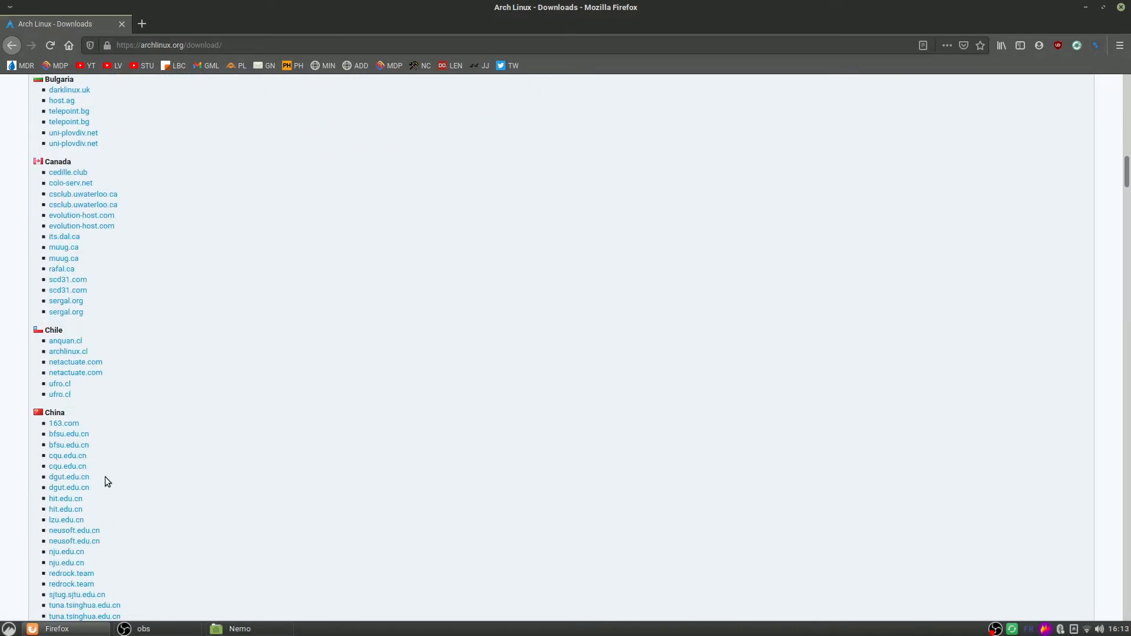
pyautogui.scroll(-20, 105, 477)
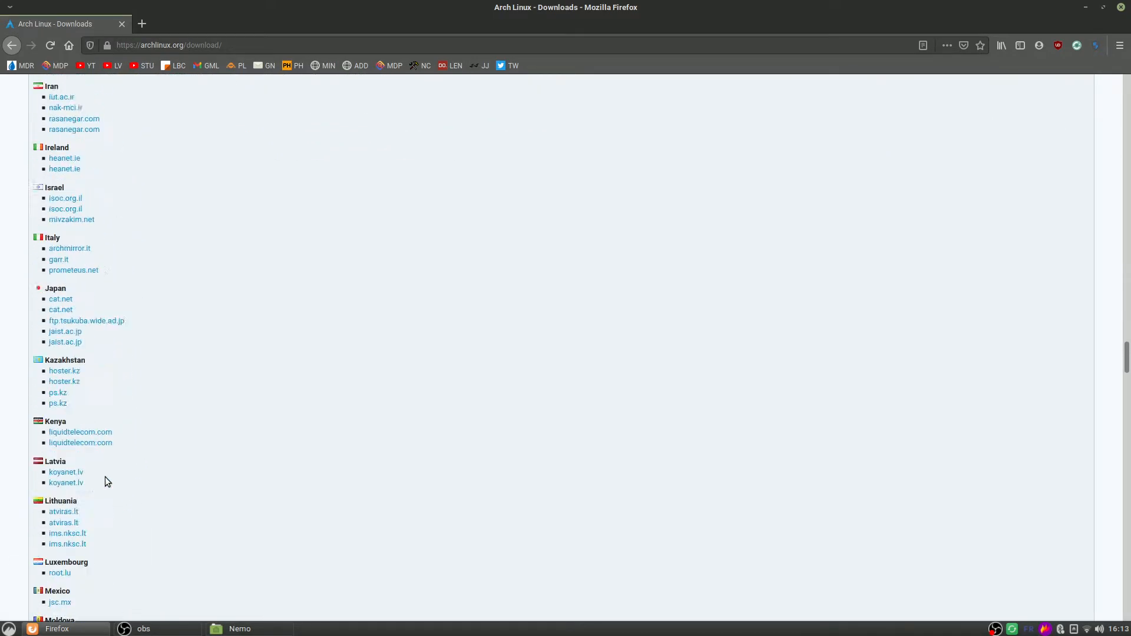
pyautogui.scroll(9, 105, 476)
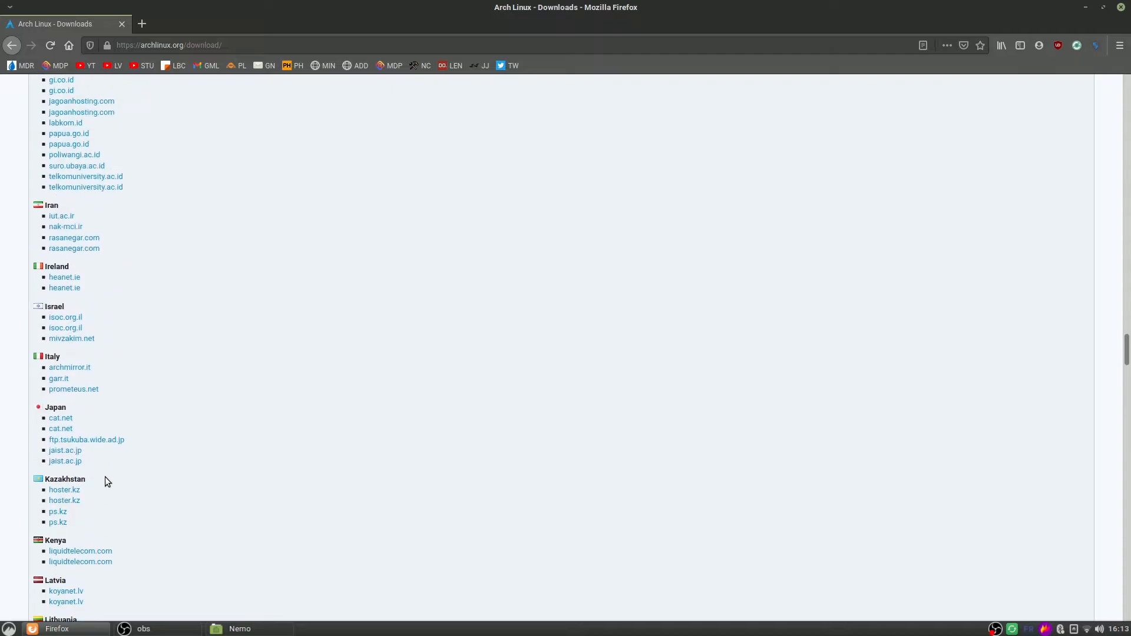
pyautogui.scroll(17, 104, 476)
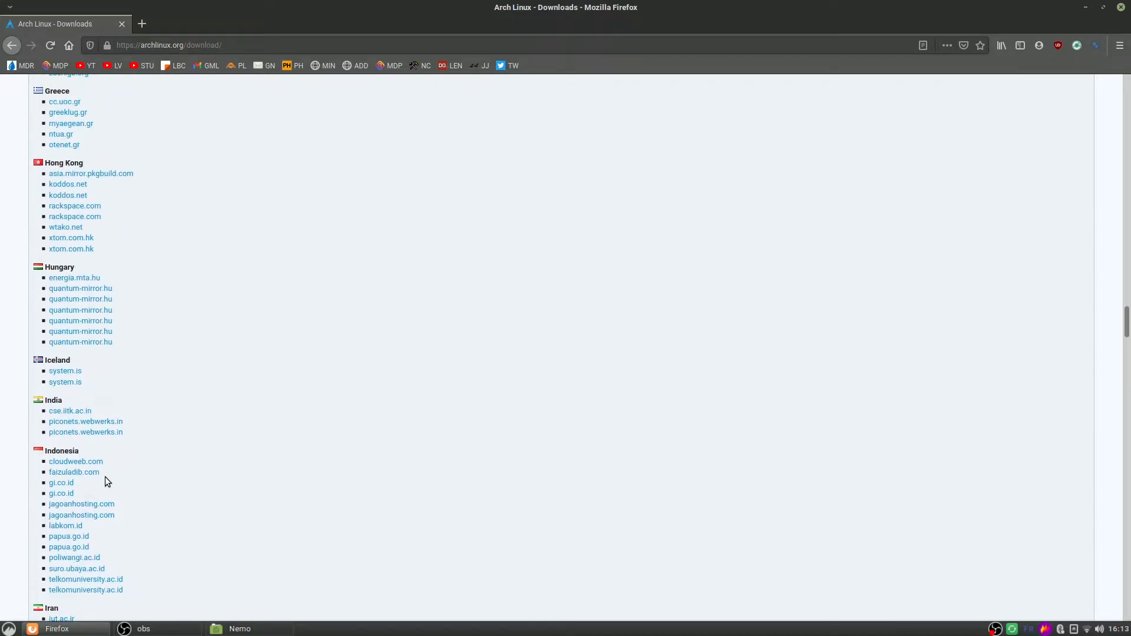
pyautogui.scroll(20, 105, 476)
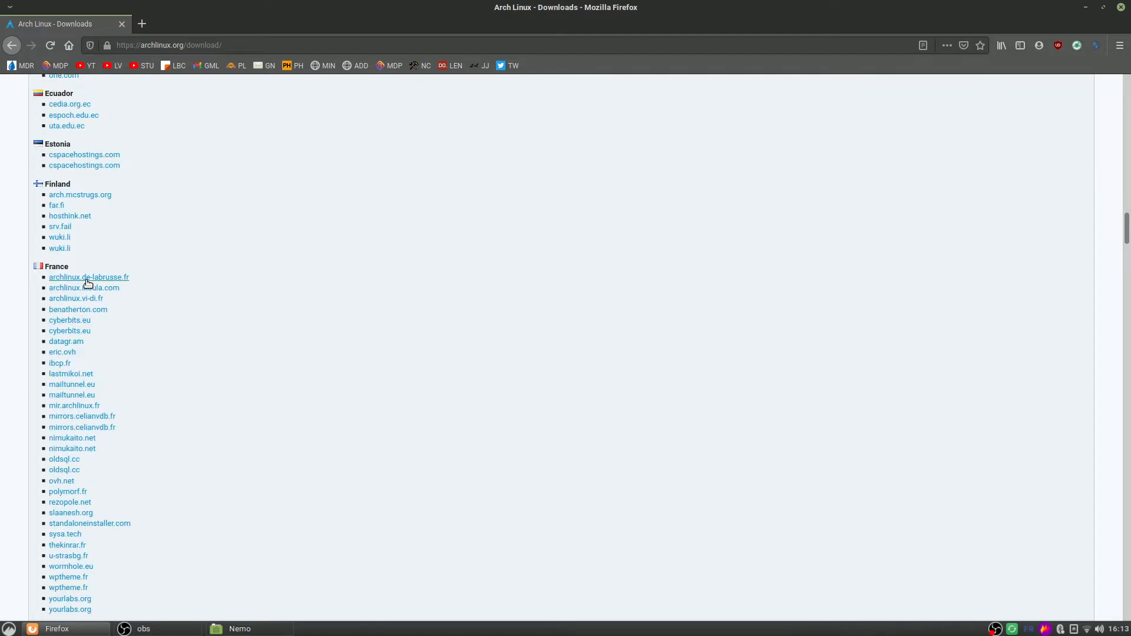
# Step: Skip the 404 archlinux.de-labrusse.fr mirror and open the ikoula mirror's 2021.04.01 ISO directory
pyautogui.click(86, 280)
pyautogui.click(12, 46)
pyautogui.click(75, 285)
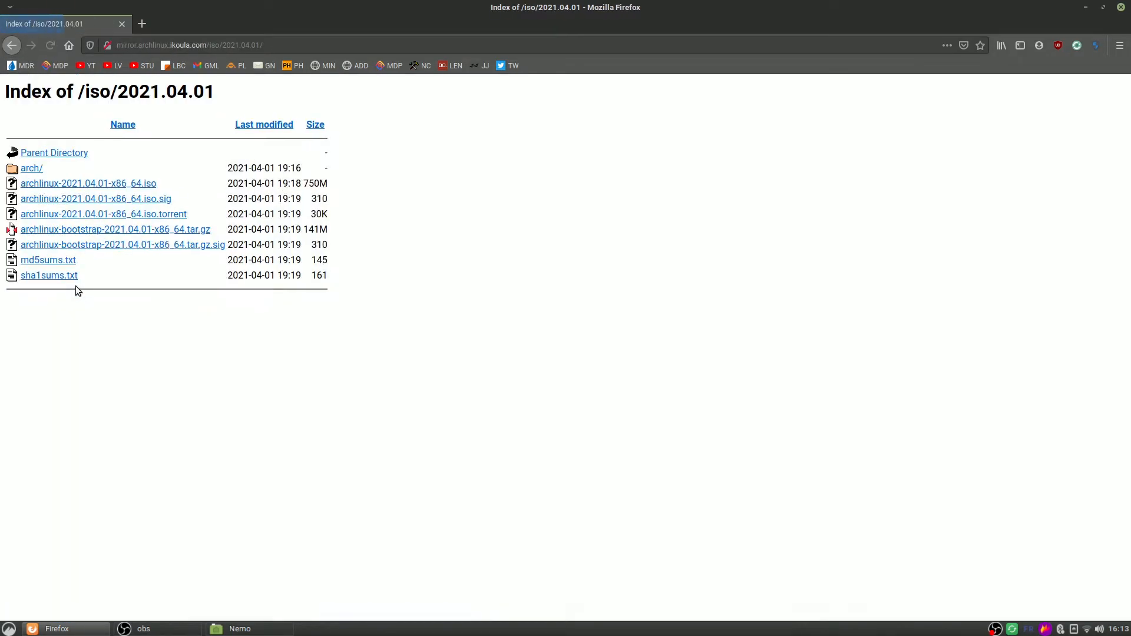
# Step: Save archlinux-2021.04.01-x86_64.iso to disk and check its progress in the Downloads panel
pyautogui.click(126, 185)
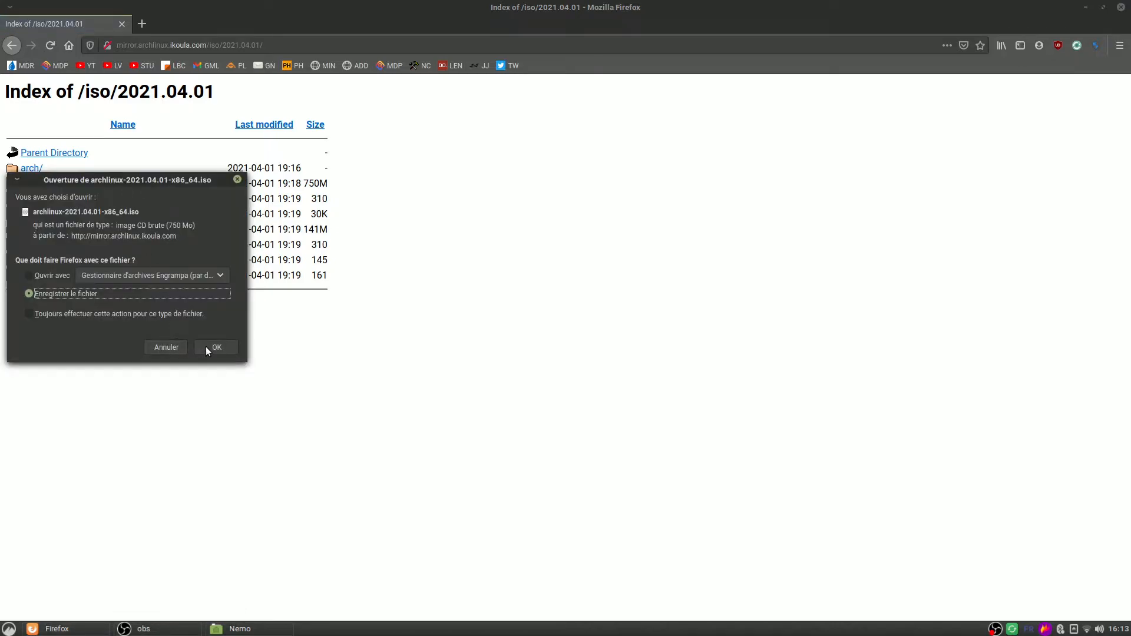
pyautogui.click(214, 347)
pyautogui.click(984, 43)
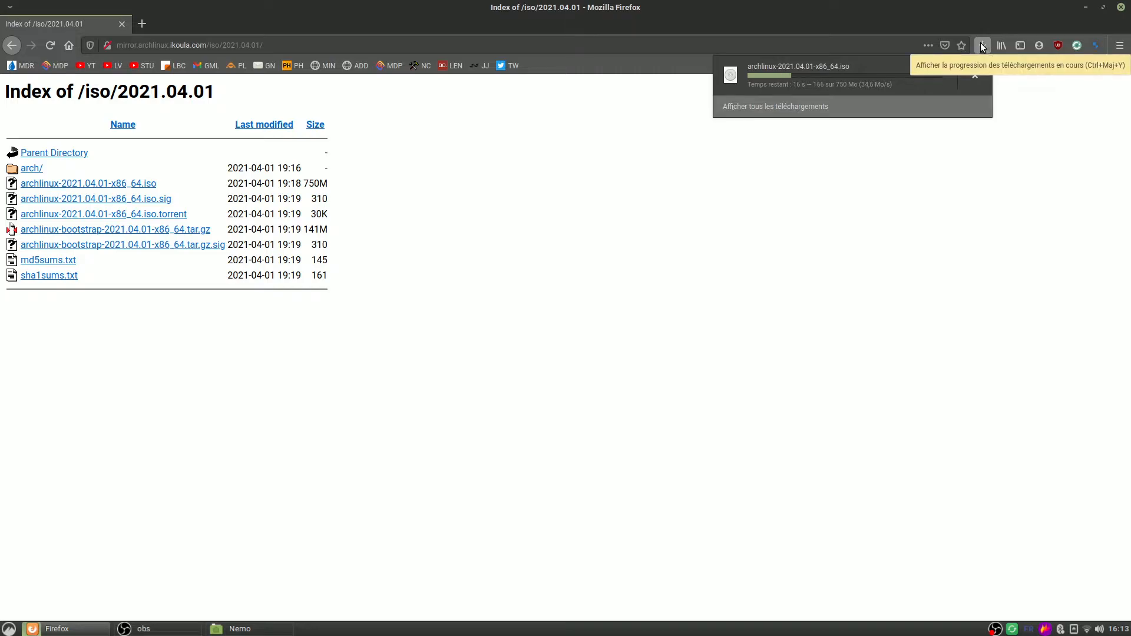
pyautogui.click(982, 43)
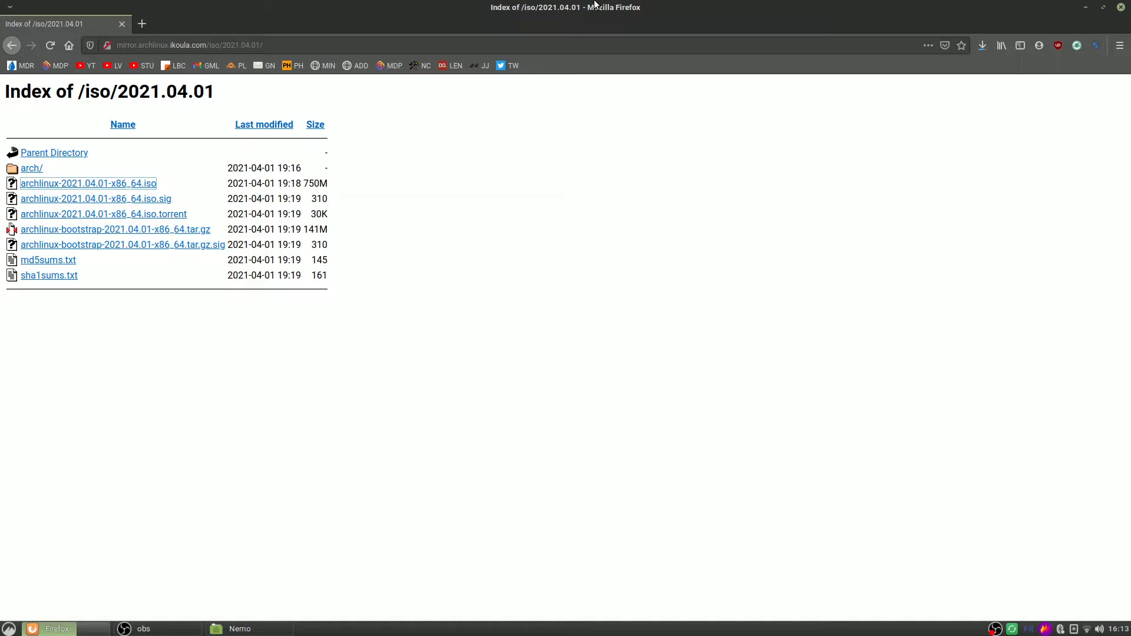
pyautogui.click(981, 45)
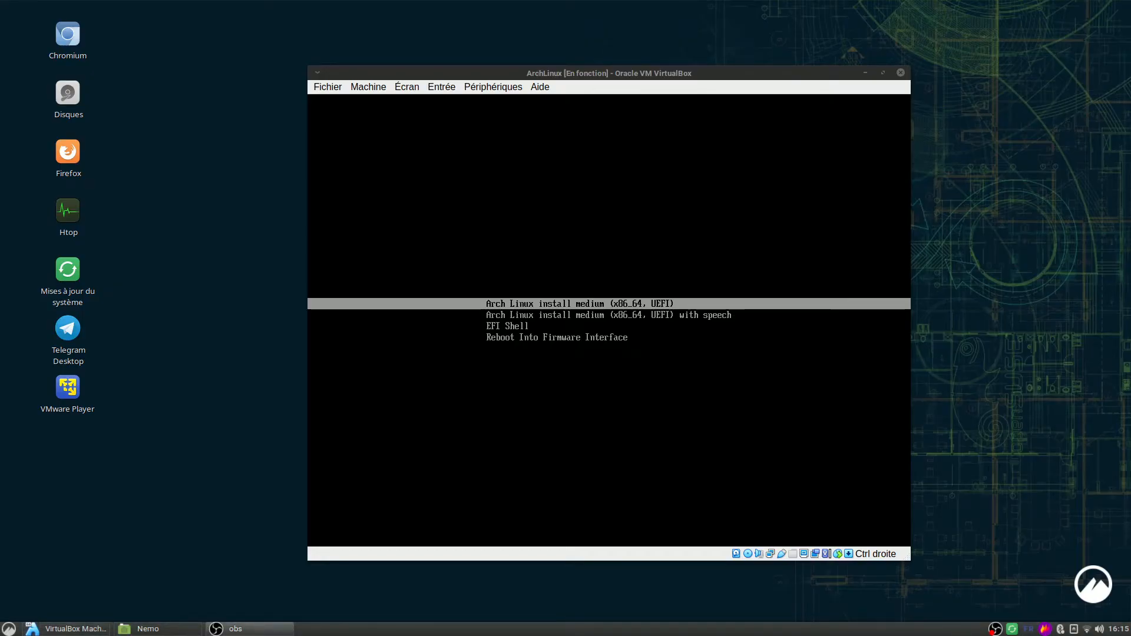
# Step: Boot the 'Arch Linux install medium (x86_64, UEFI)' entry to the root@archiso prompt
pyautogui.hotkey('alt', 'Tab')
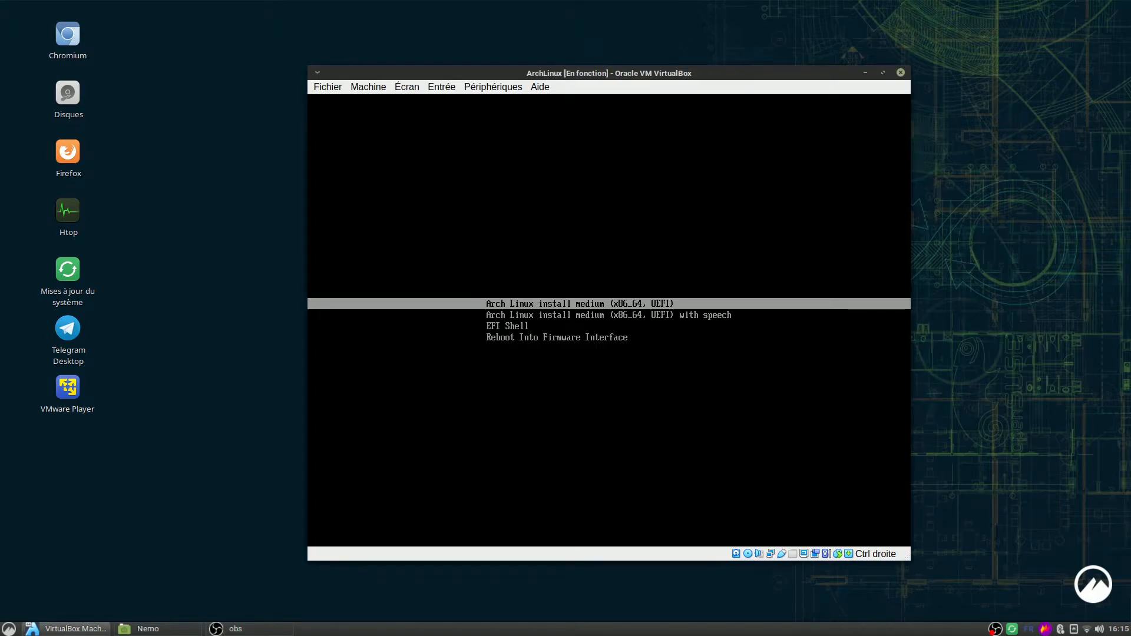
pyautogui.press('Return')
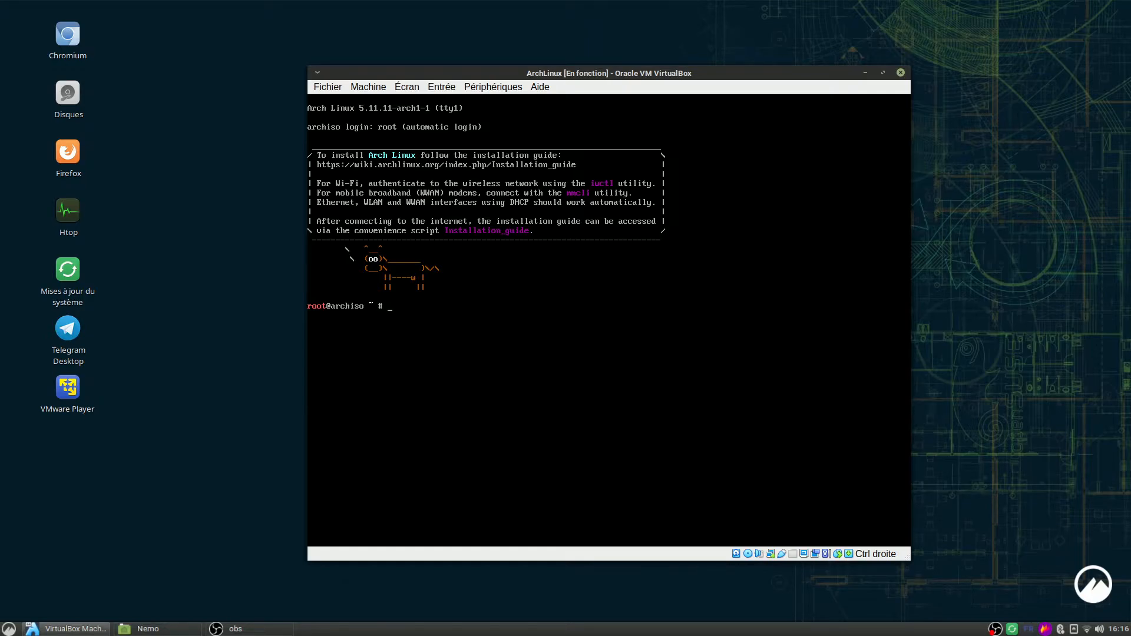
# Step: Launch Firefox, search 'archlinux', and open the Arch Linux website maximized in a new tab
pyautogui.click(62, 154)
pyautogui.doubleClick(62, 154)
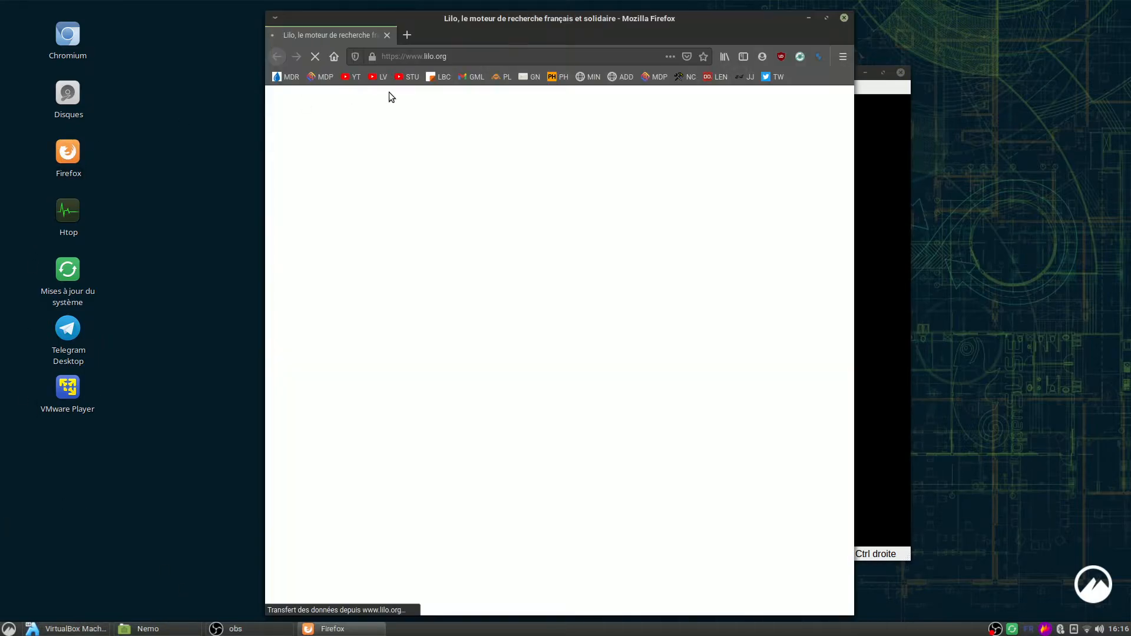
pyautogui.click(430, 105)
pyautogui.write('a')
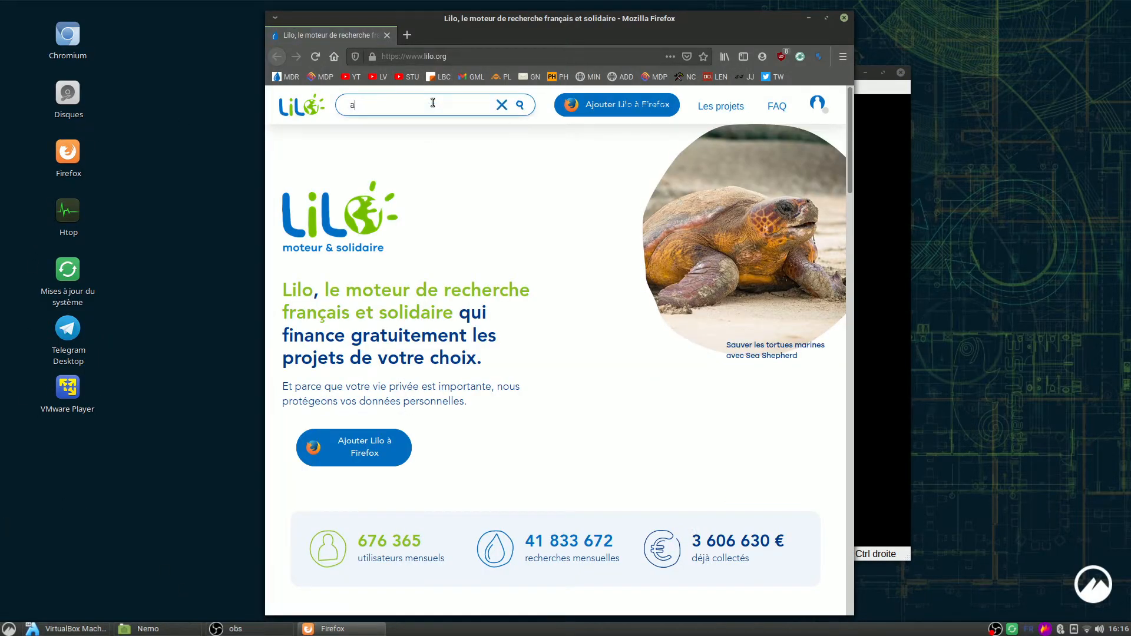
pyautogui.write('rchlinux')
pyautogui.press('Return')
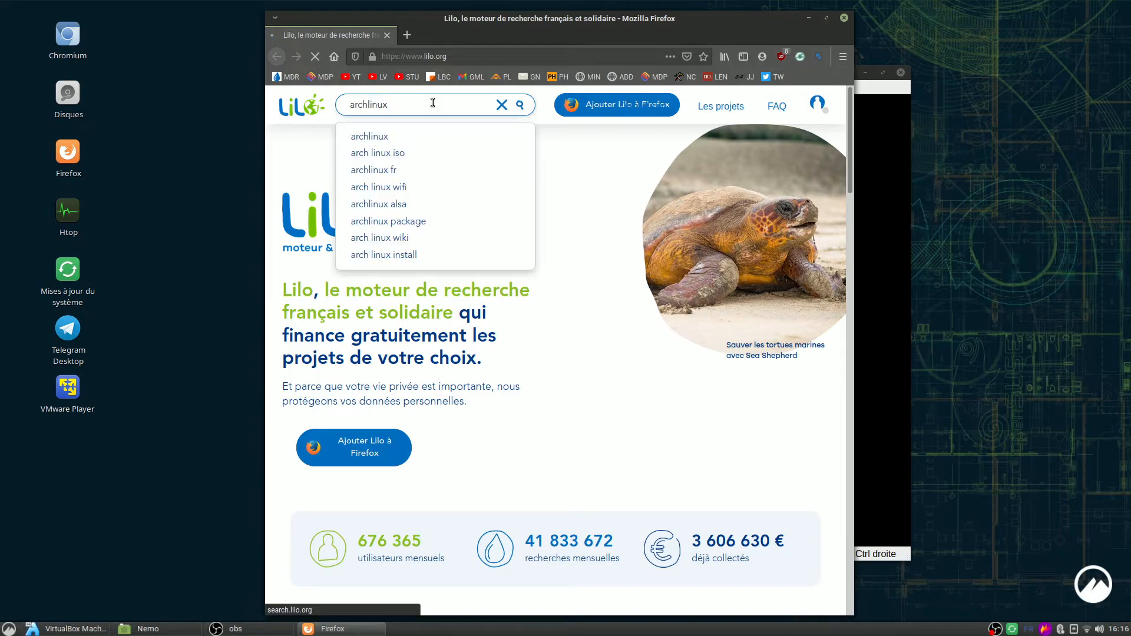
pyautogui.click(379, 286)
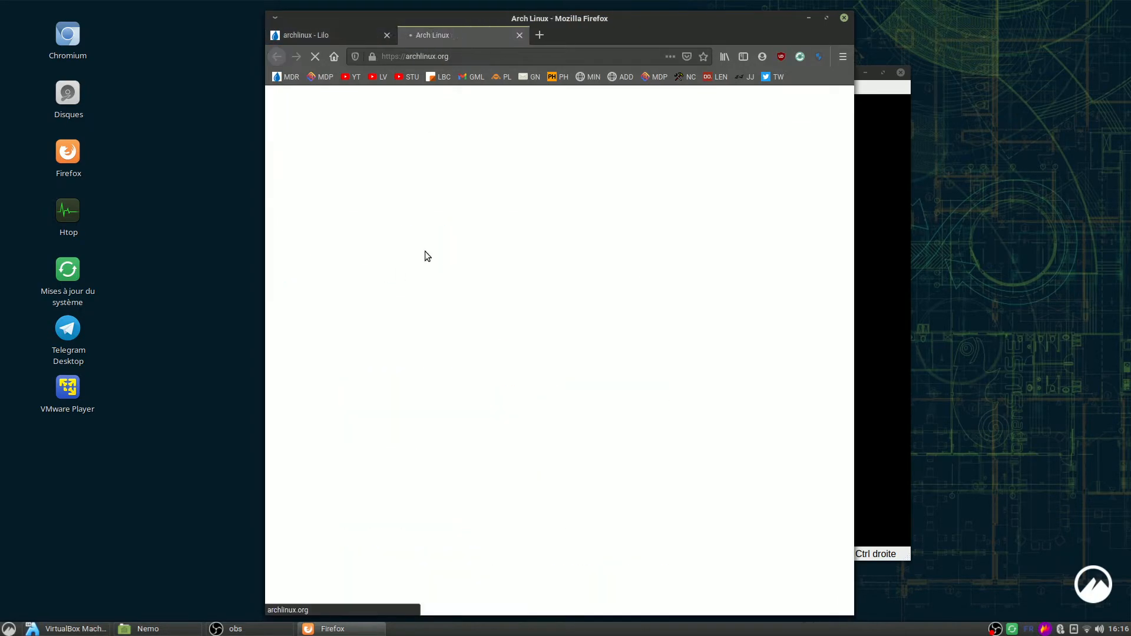
pyautogui.click(826, 18)
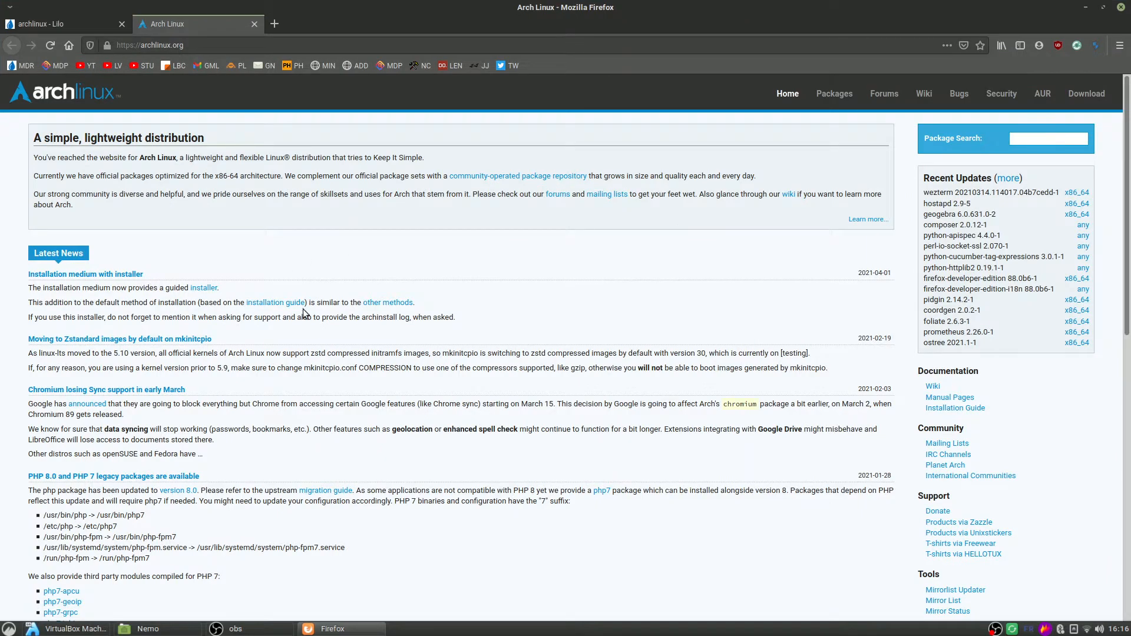
# Step: Follow the installer news to the archinstall package and its Torxed/archinstall GitHub README
pyautogui.click(119, 275)
pyautogui.click(209, 171)
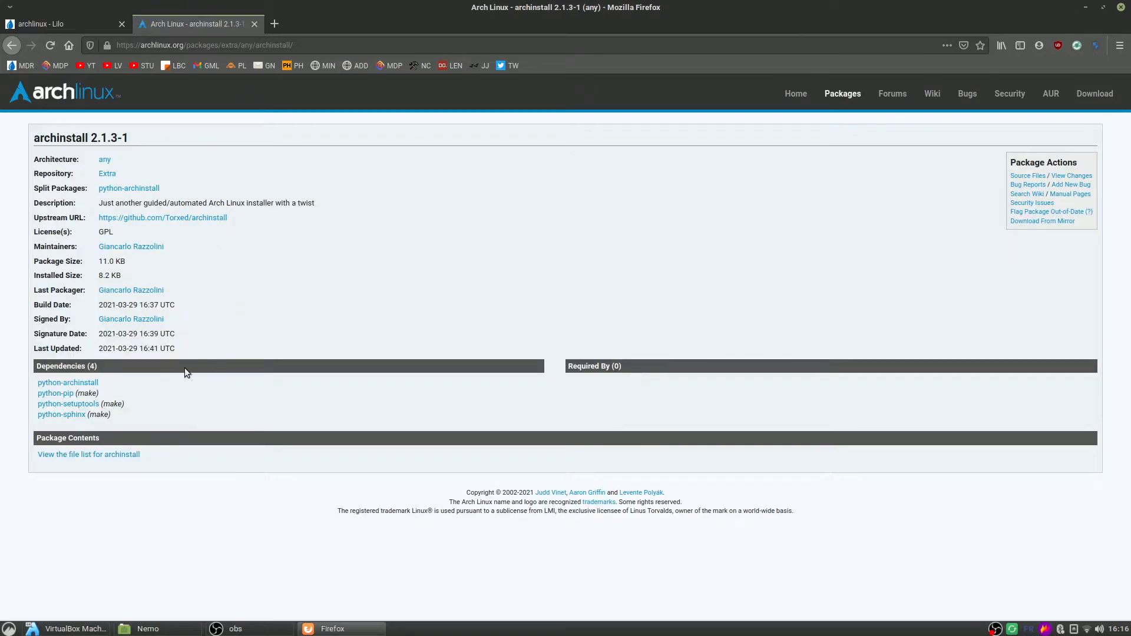
pyautogui.click(177, 219)
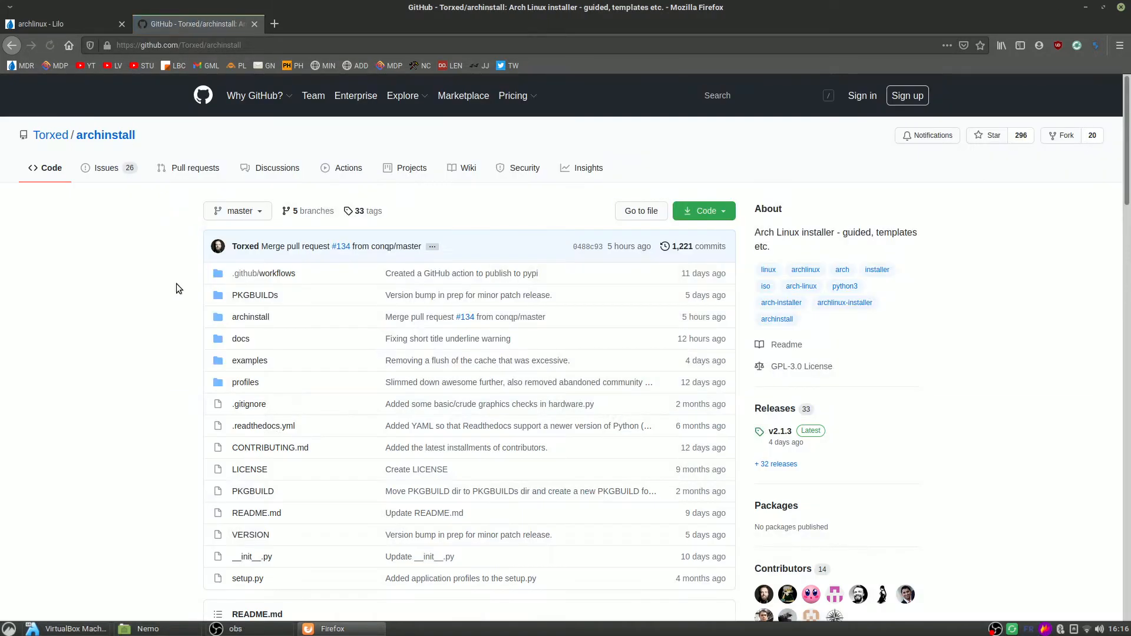
pyautogui.scroll(-10, 176, 284)
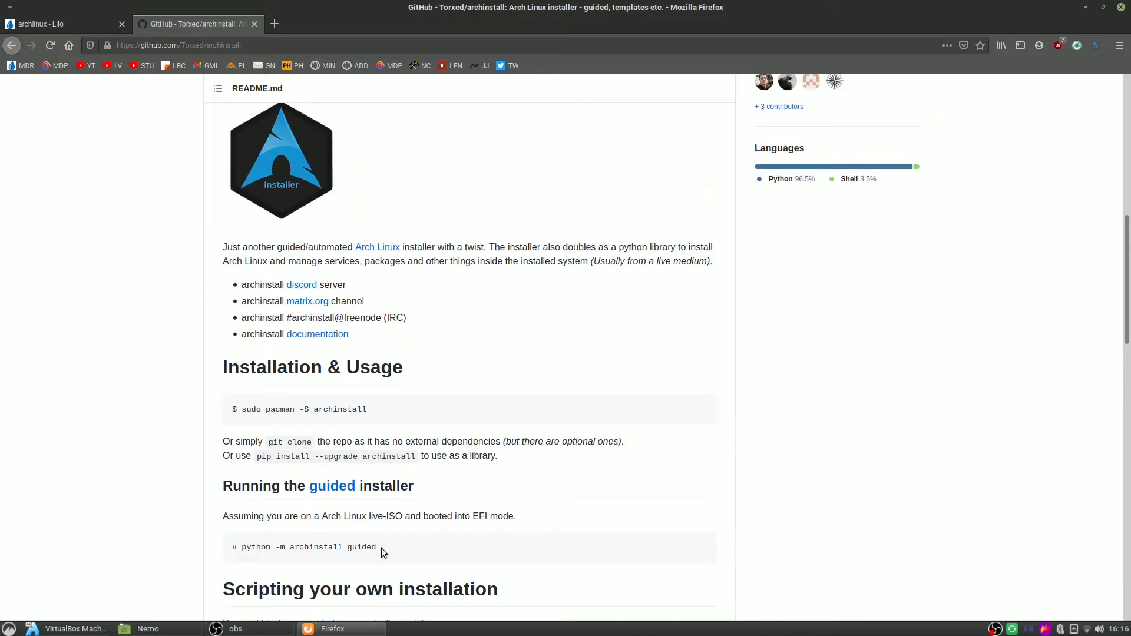
pyautogui.moveTo(522, 4); pyautogui.dragTo(376, 63)
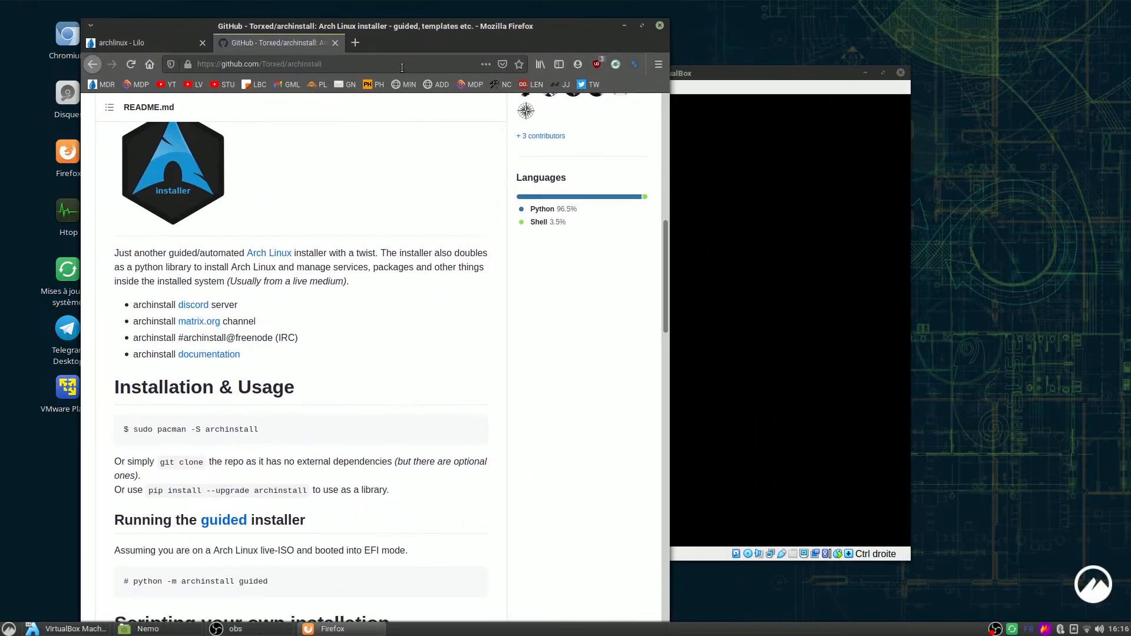
# Step: Ping 1.1.1.1 from the VM console to confirm internet access, then stop it
pyautogui.moveTo(716, 75); pyautogui.dragTo(882, 73)
pyautogui.write('pi')
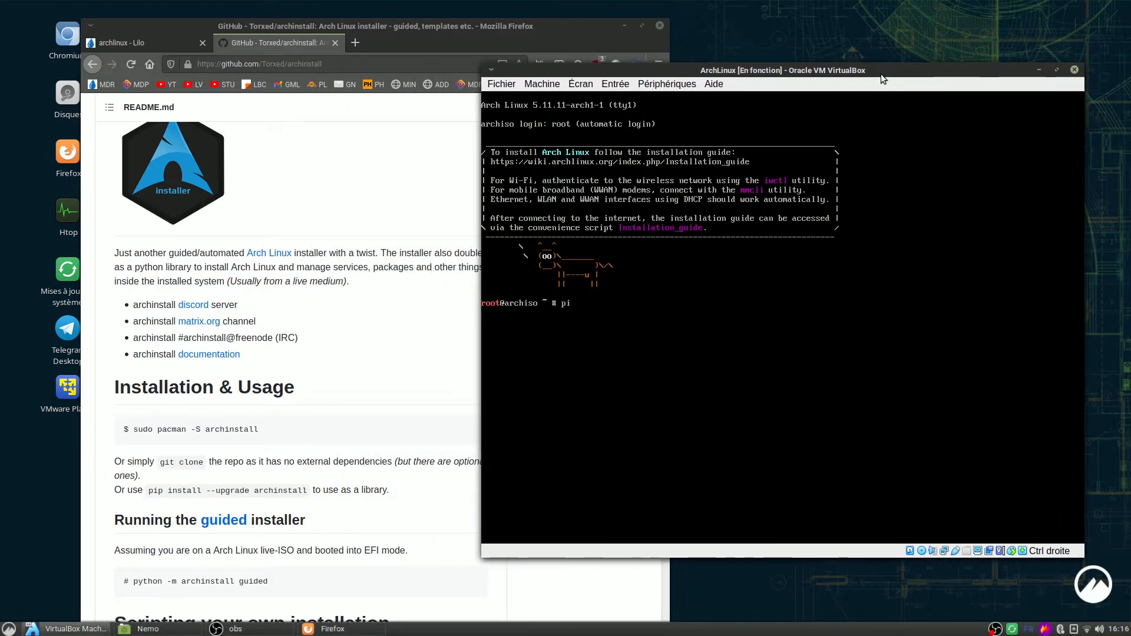
pyautogui.write('ng 1.1.1.1')
pyautogui.press('Return')
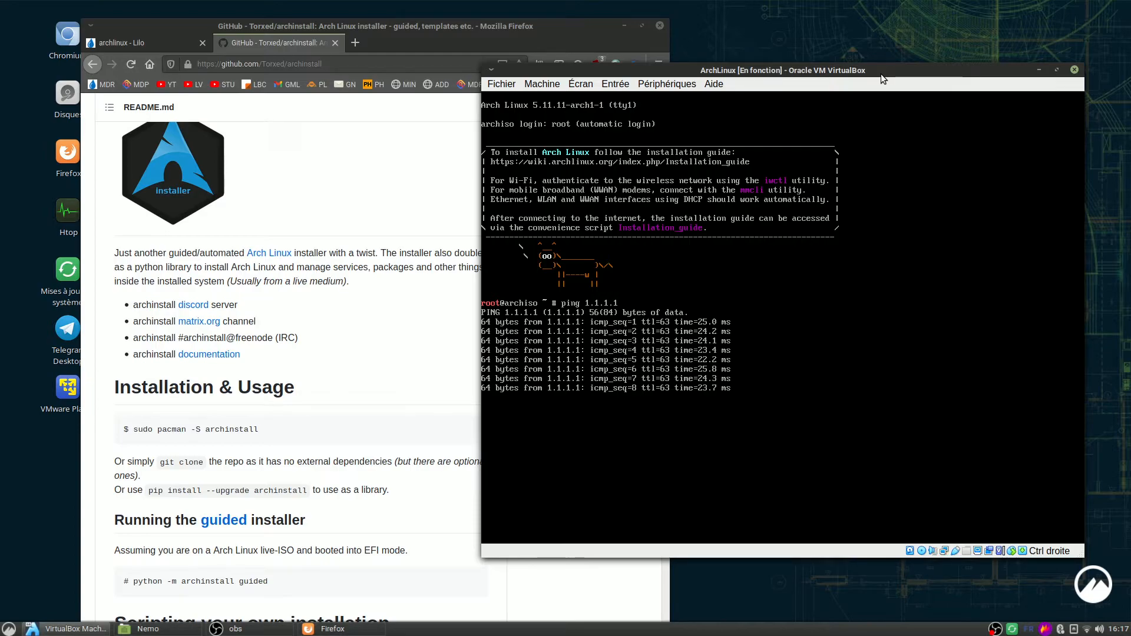
pyautogui.hotkey('ctrl', 'c')
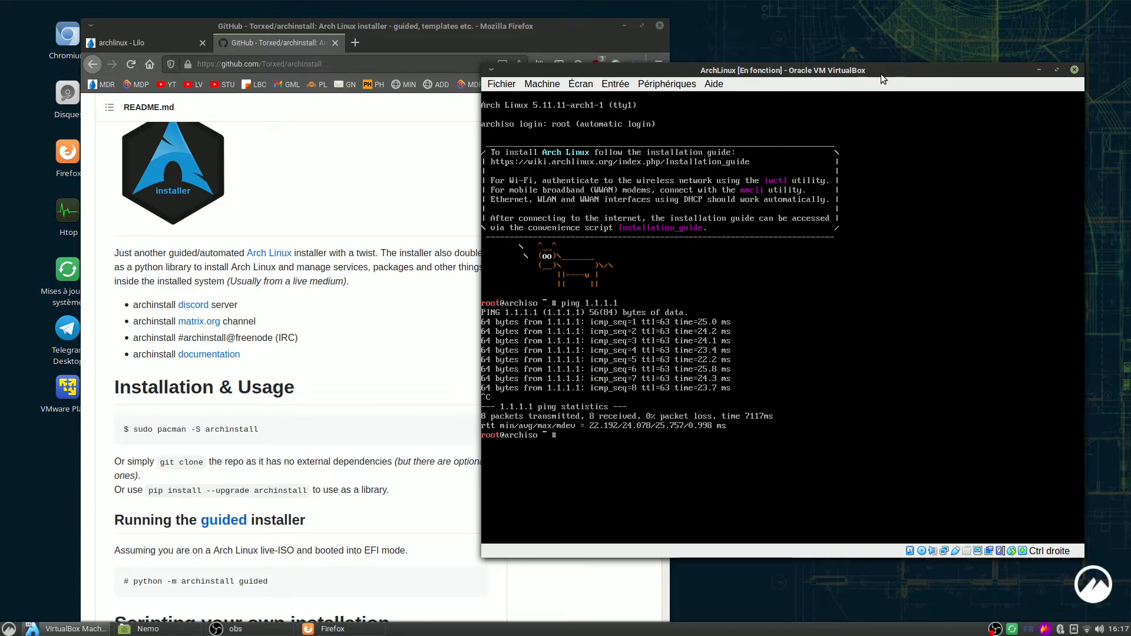
# Step: Switch to the French keymap with loadkeys fr and type python -m archinstall guided
pyautogui.write('python')
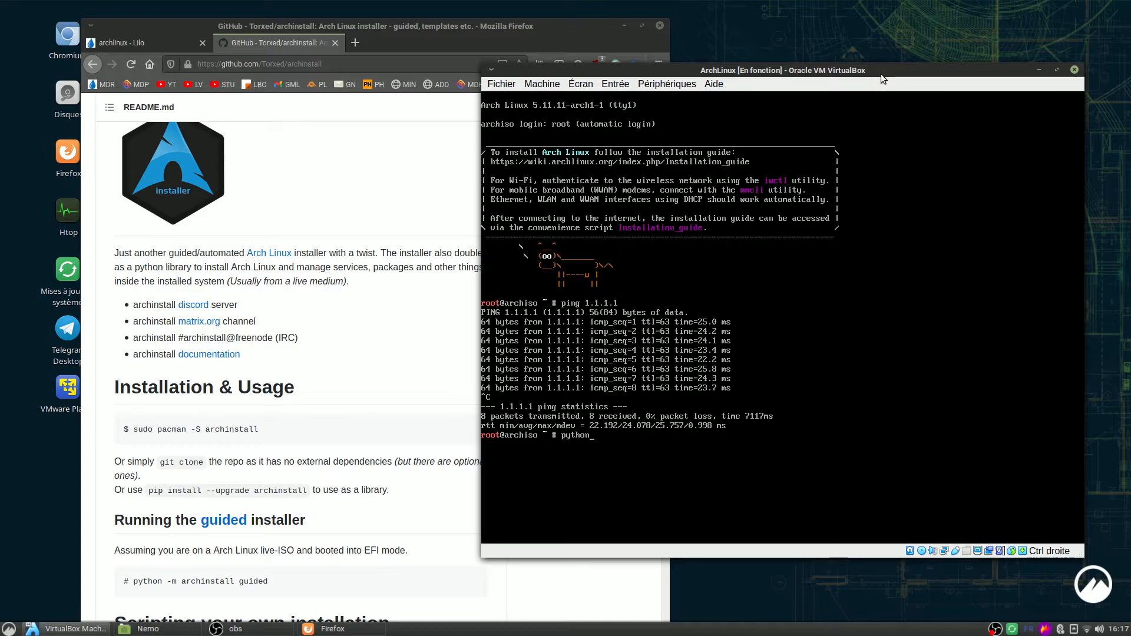
pyautogui.write(' 7')
pyautogui.press('BackSpace')
pyautogui.press('BackSpace')
pyautogui.press('BackSpace')
pyautogui.press('BackSpace')
pyautogui.press('BackSpace')
pyautogui.press('BackSpace')
pyautogui.press('BackSpace')
pyautogui.press('BackSpace')
pyautogui.write('loadkeys fr')
pyautogui.press('Return')
pyautogui.write('python -')
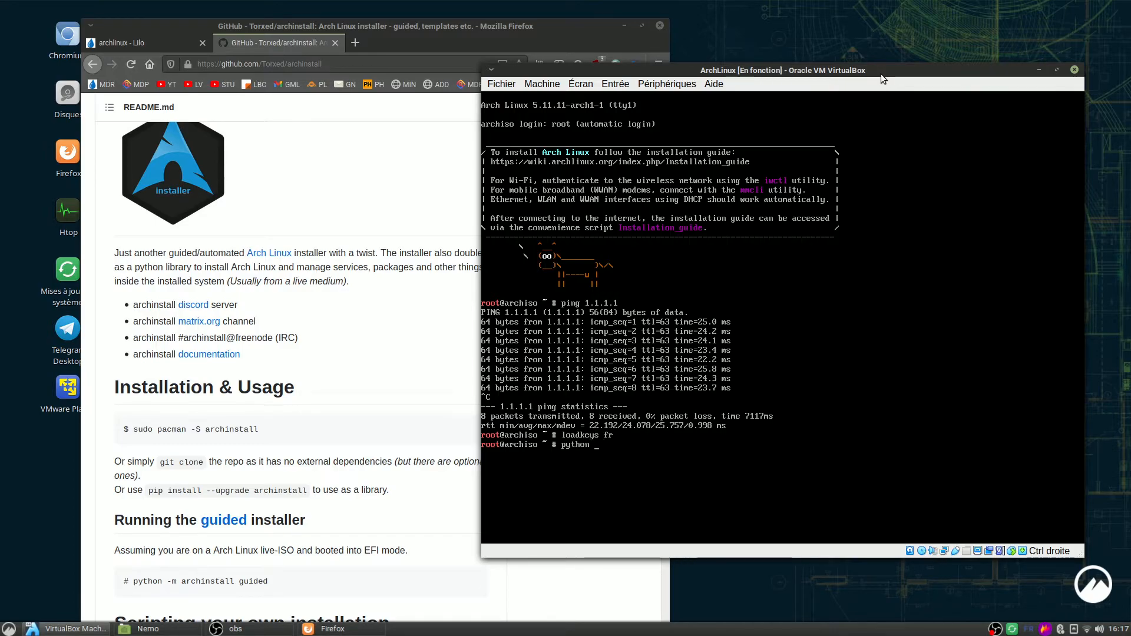
pyautogui.write('m archinstall')
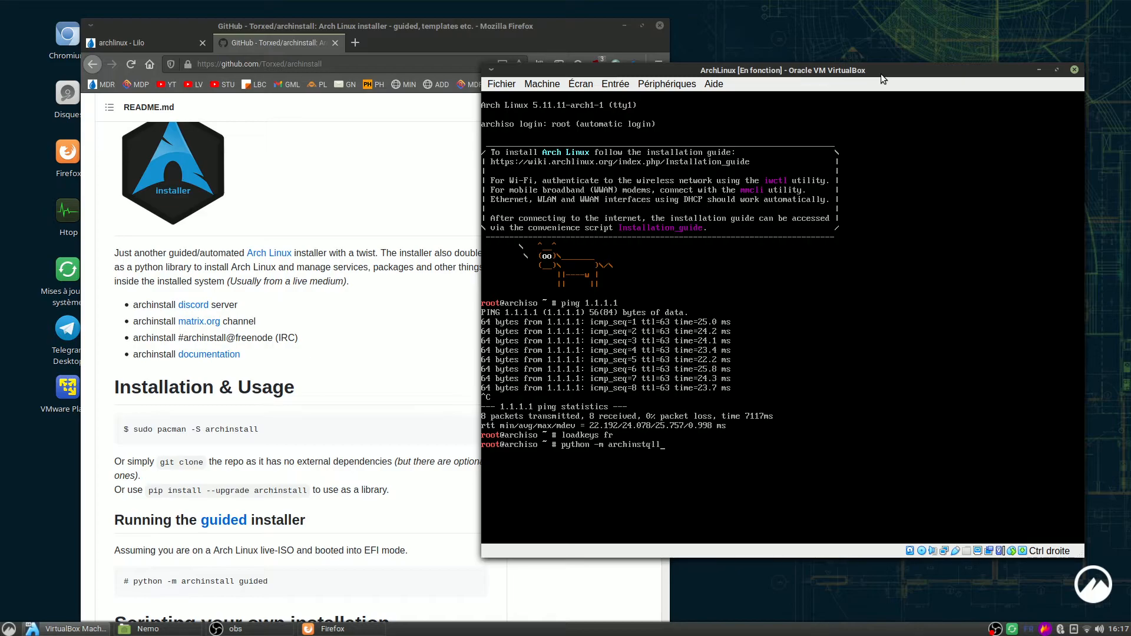
pyautogui.write(' guided')
# Step: Start archinstall guided, answer the keyboard layout prompt, and choose France (10) for mirrors
pyautogui.press('Return')
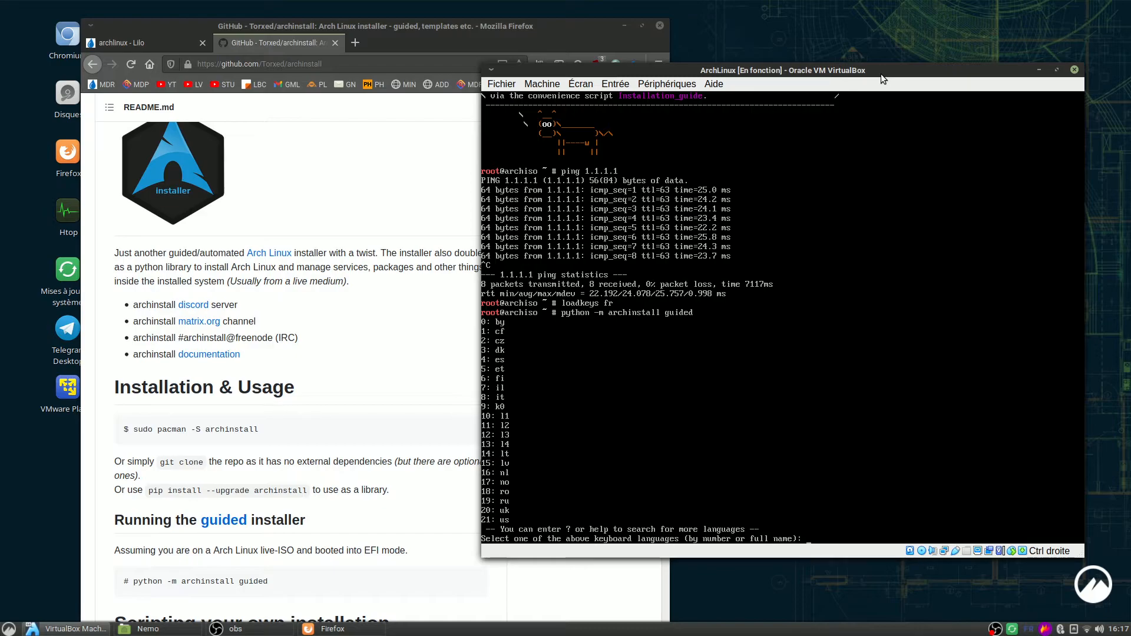
pyautogui.write('r')
pyautogui.press('Return')
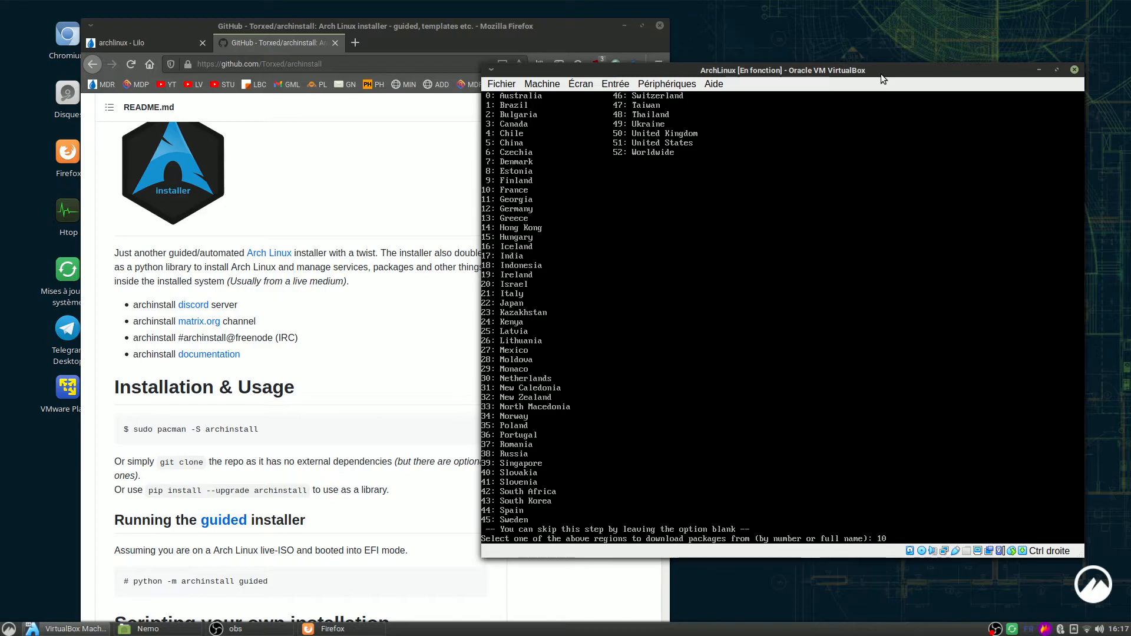
pyautogui.write('10')
pyautogui.press('Return')
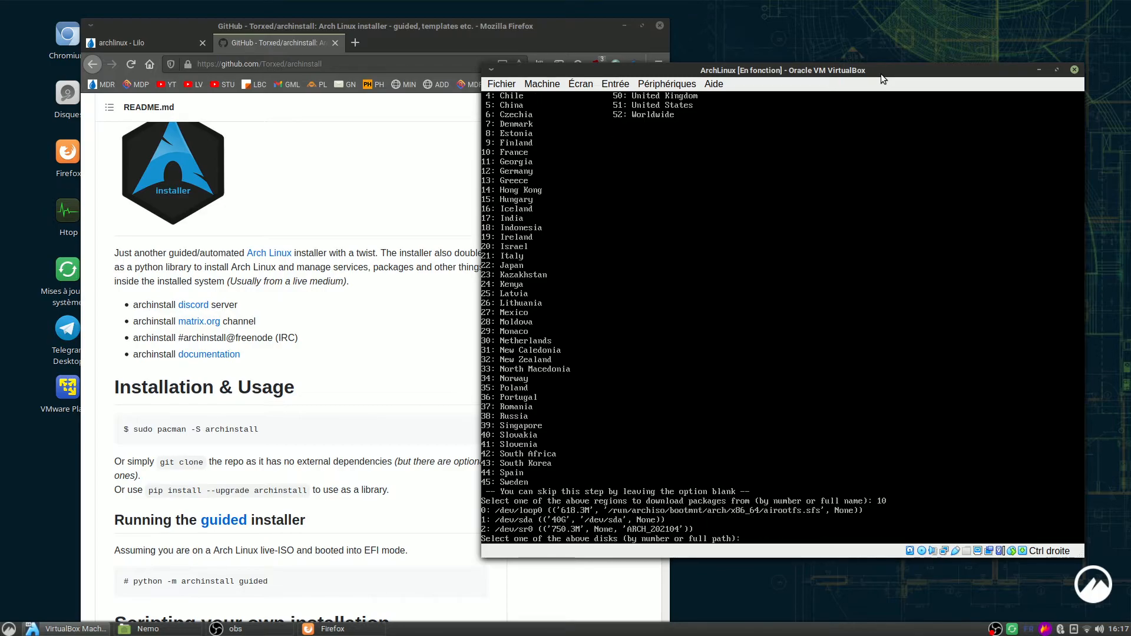
# Step: Select /dev/sda (1) as the target disk and switch the VM to full-screen mode
pyautogui.write('1')
pyautogui.press('Return')
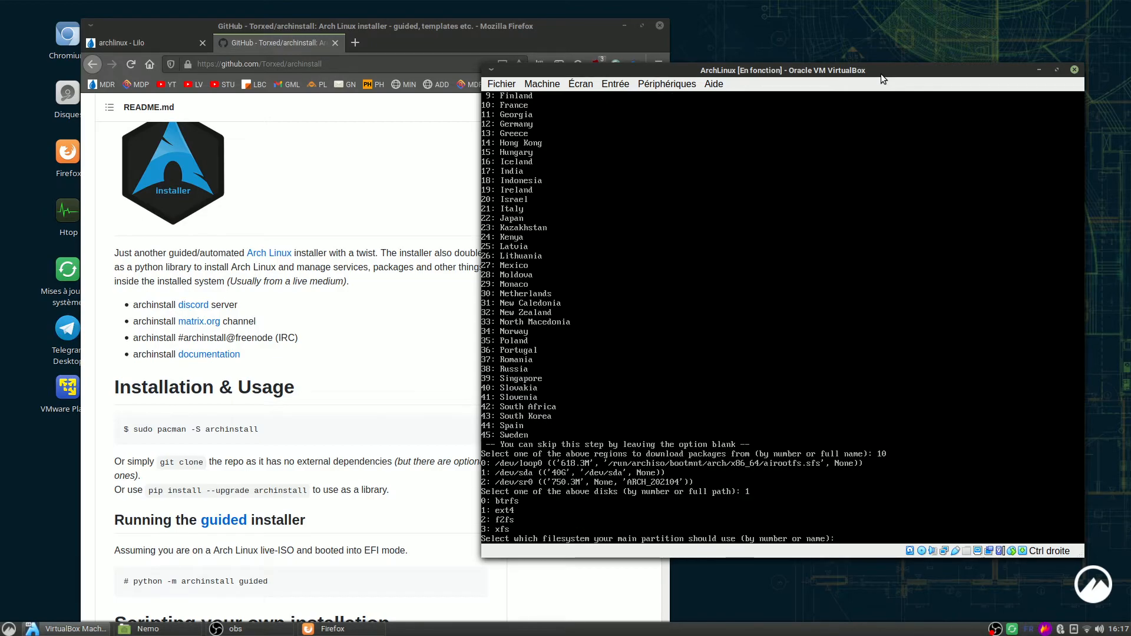
pyautogui.click(585, 83)
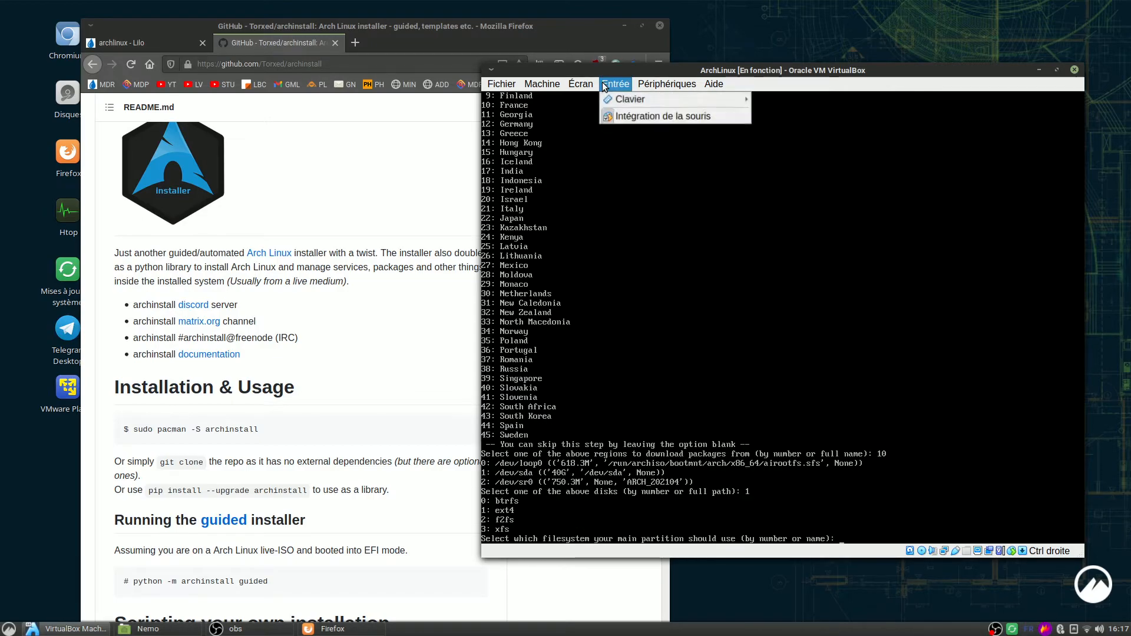
pyautogui.click(619, 99)
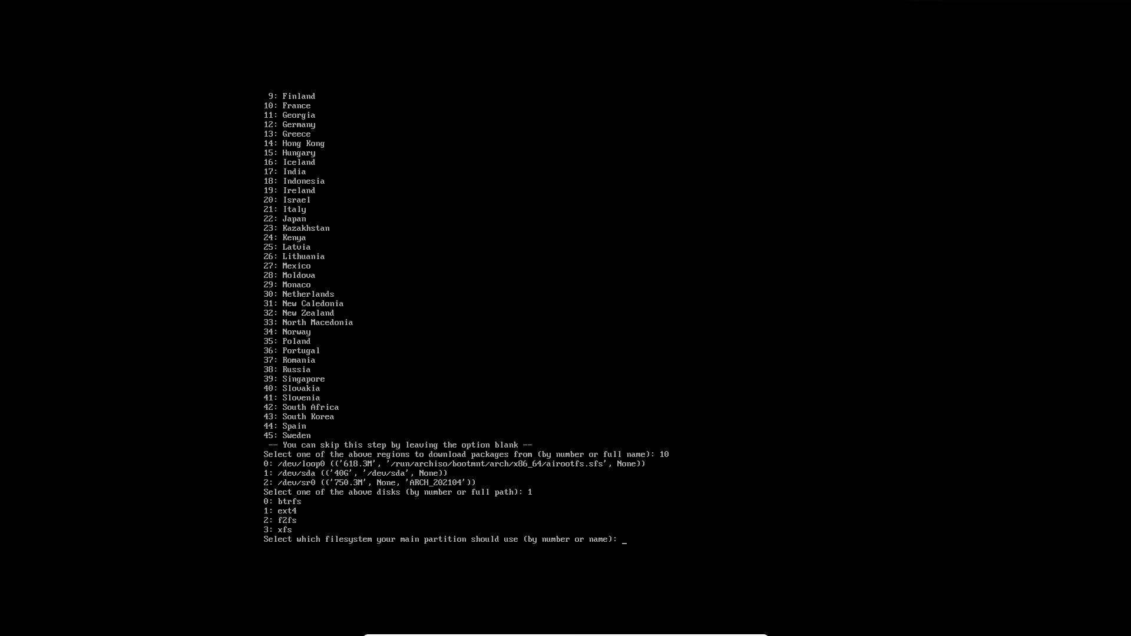
# Step: Choose btrfs (0) as filesystem, skip disk encryption, and set the hostname to vm
pyautogui.write('0')
pyautogui.press('Return')
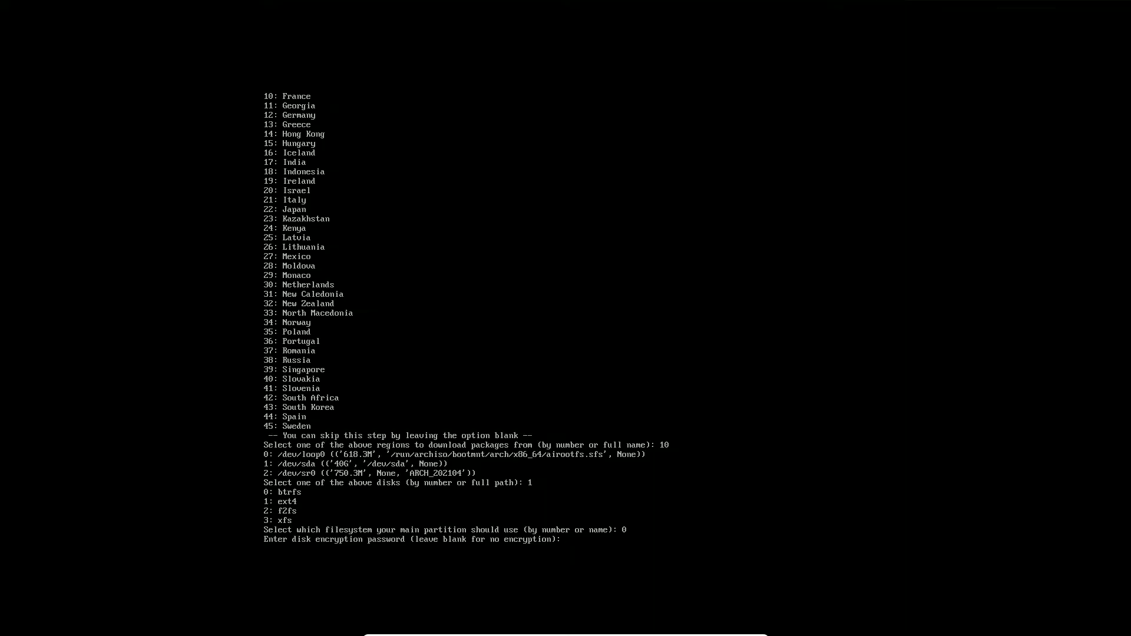
pyautogui.press('Return')
pyautogui.write('vm')
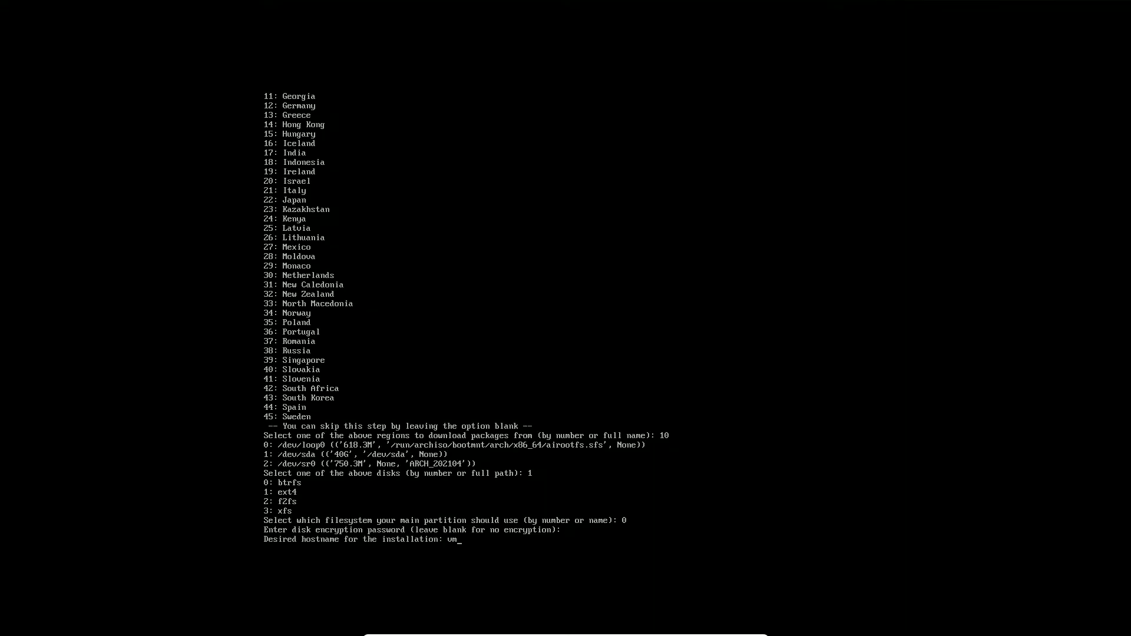
pyautogui.press('Return')
# Step: Leave the root password empty, create a sudo super-user with its password, and add no other users
pyautogui.press('Return')
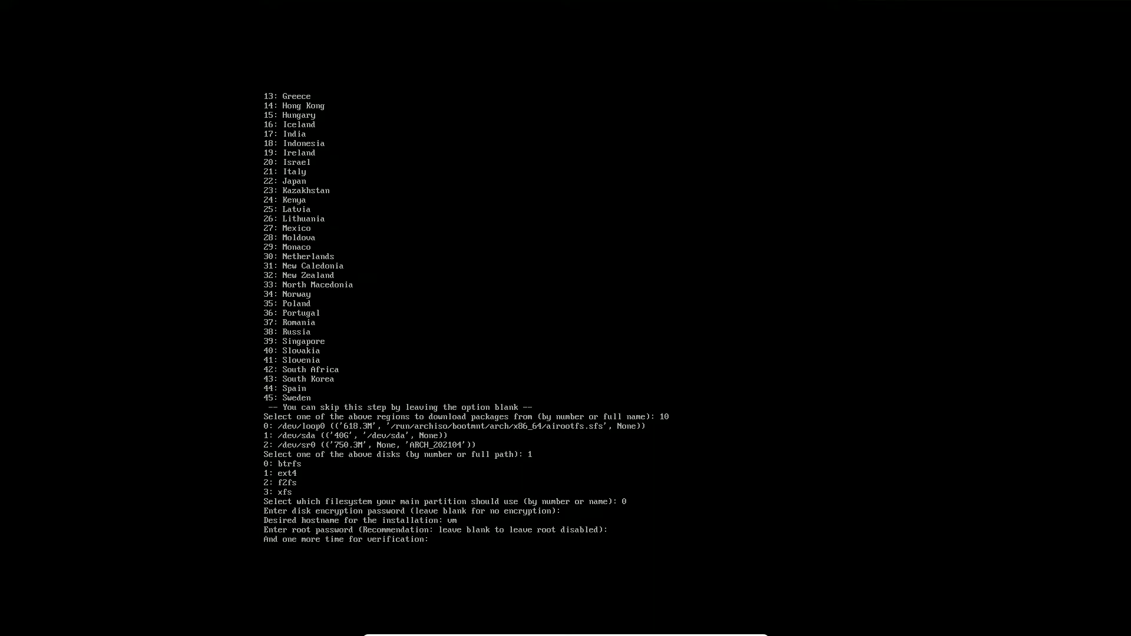
pyautogui.press('Return')
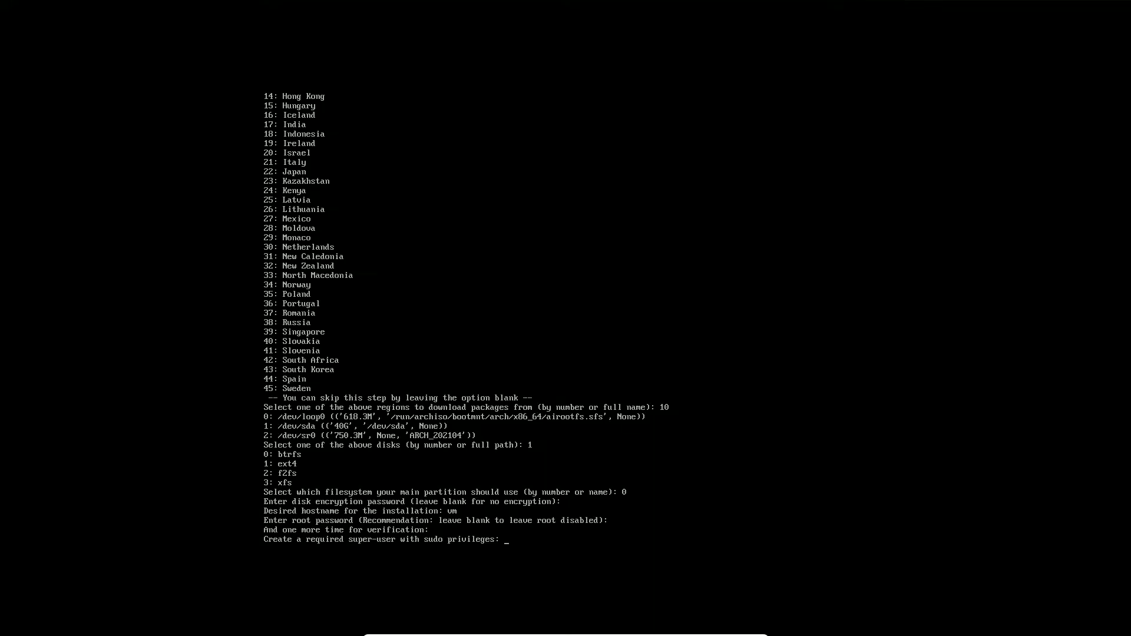
pyautogui.press('Return')
pyautogui.press('Return')
pyautogui.press('Return')
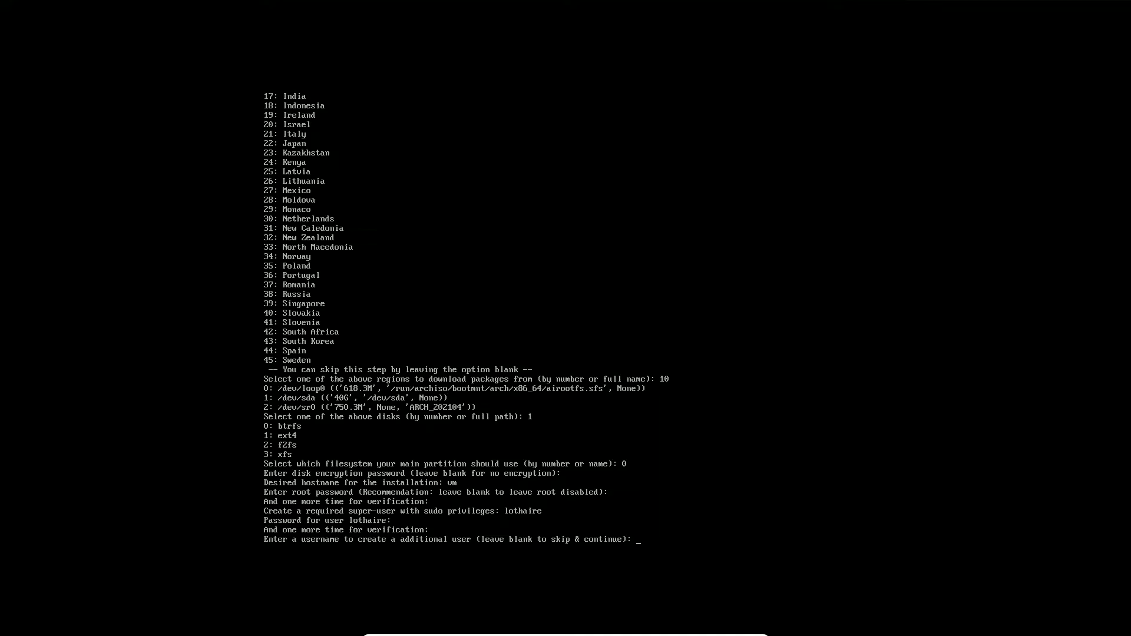
pyautogui.press('Return')
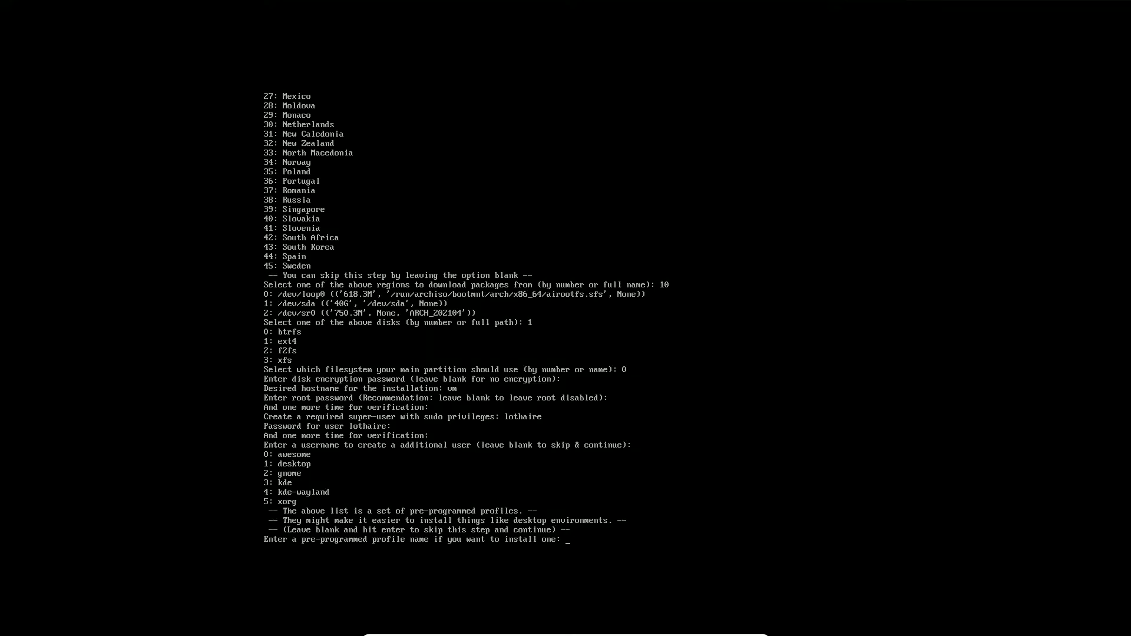
# Step: Pick the kde-wayland profile, vmware graphics driver (6), and extra packages nano htop firefox chromium
pyautogui.press('Return')
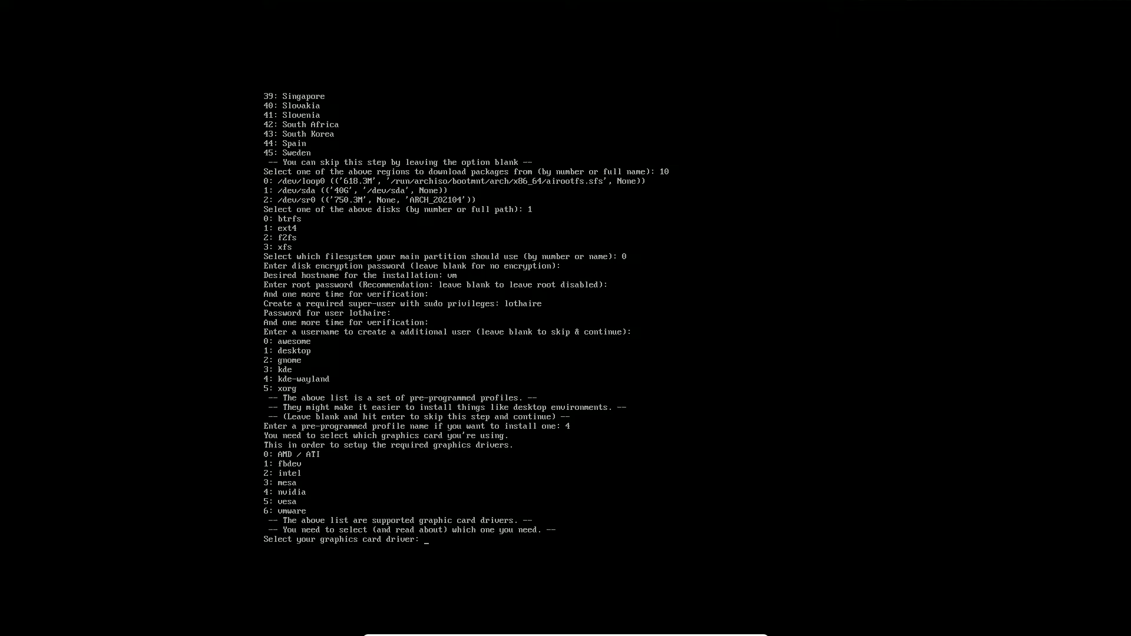
pyautogui.write('6')
pyautogui.press('Return')
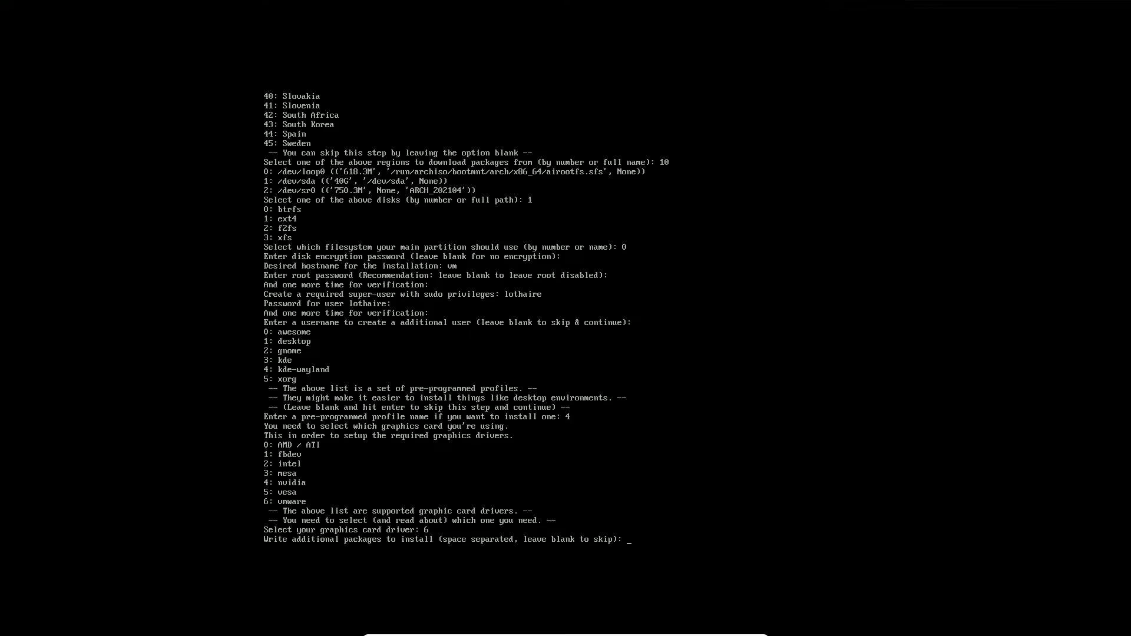
pyautogui.write('nano htop firefox chromium')
pyautogui.press('Return')
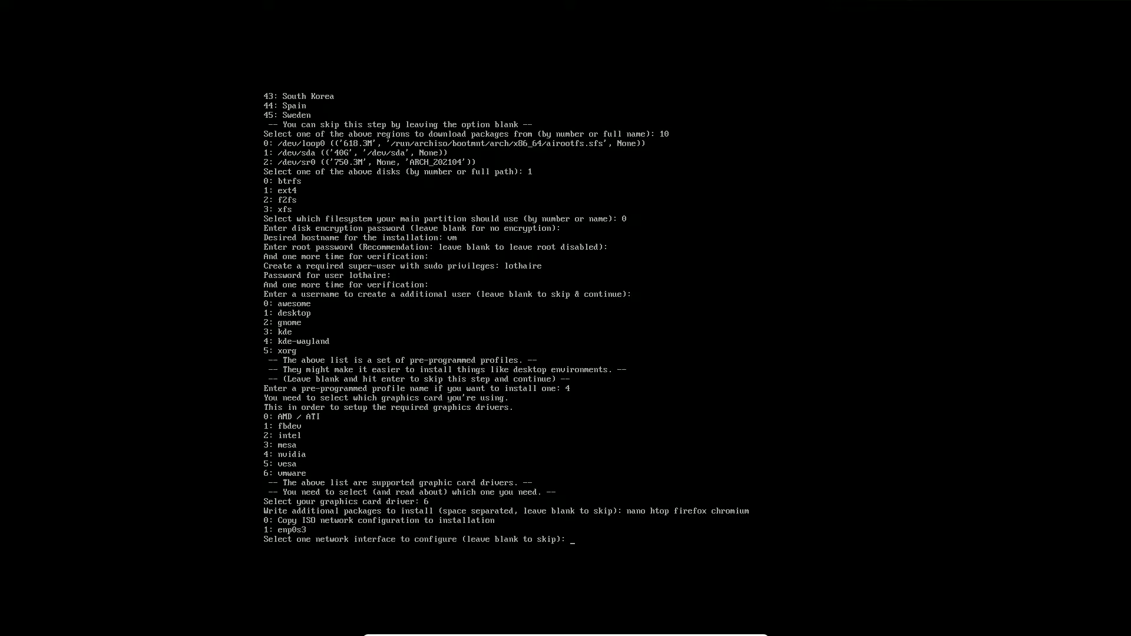
# Step: Copy the ISO network configuration (0) and enter Europe/Paris as the timezone
pyautogui.write('0')
pyautogui.press('Return')
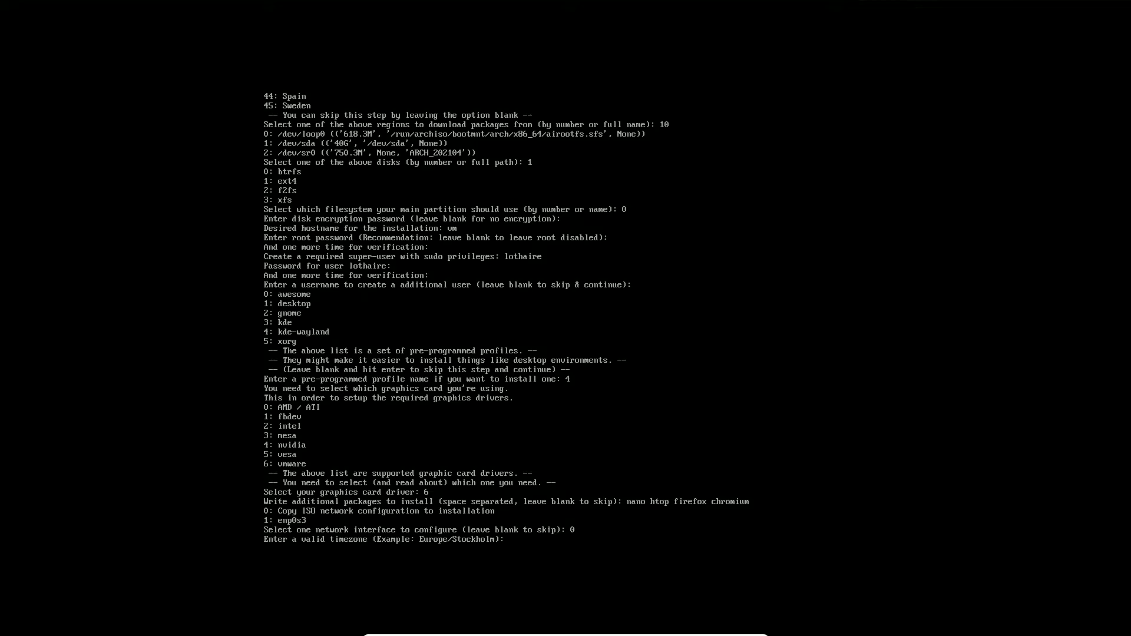
pyautogui.write('e')
pyautogui.press('BackSpace')
pyautogui.write('e')
pyautogui.press('BackSpace')
pyautogui.write('europe/Paris')
# Step: Confirm Europe/Paris, run the installation to completion, and take the VM out of fullscreen
pyautogui.press('Return')
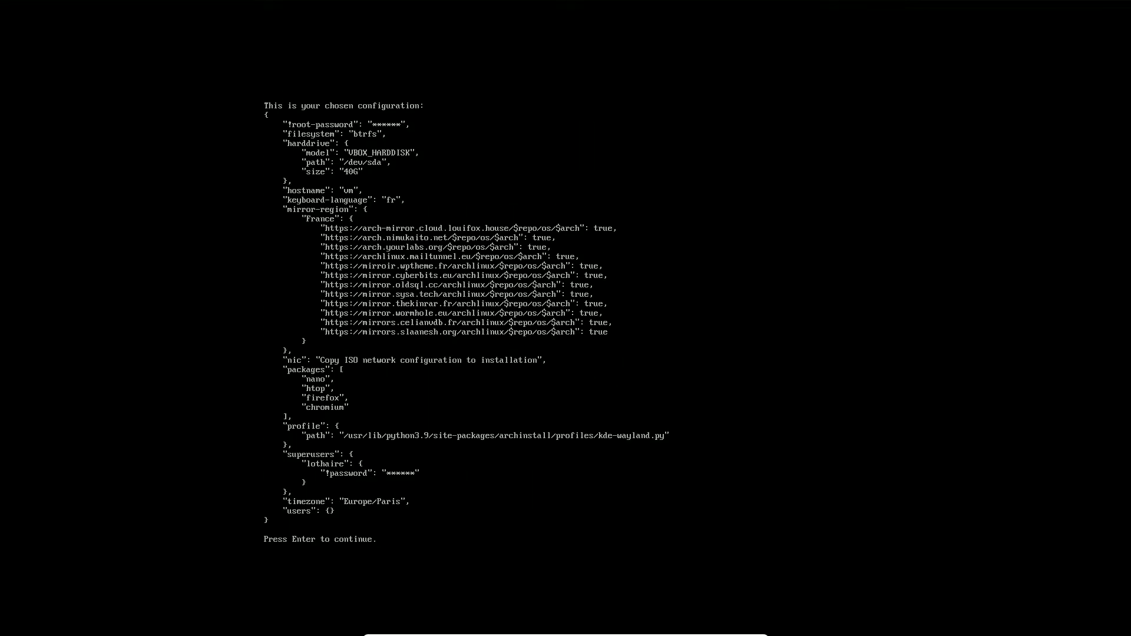
pyautogui.press('Return')
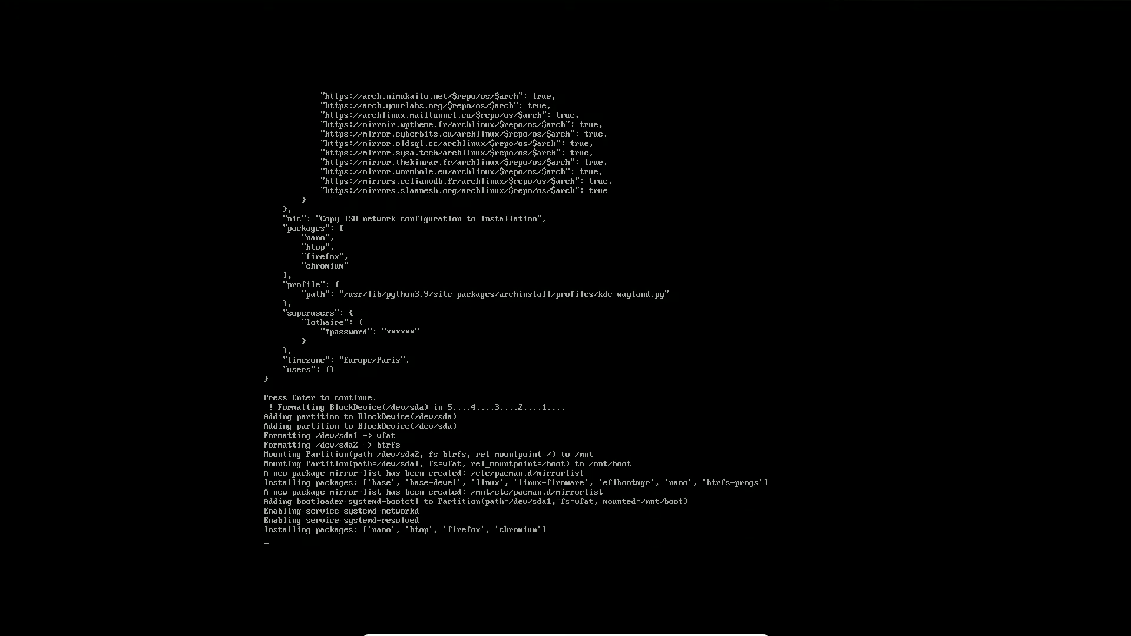
pyautogui.click(744, 632)
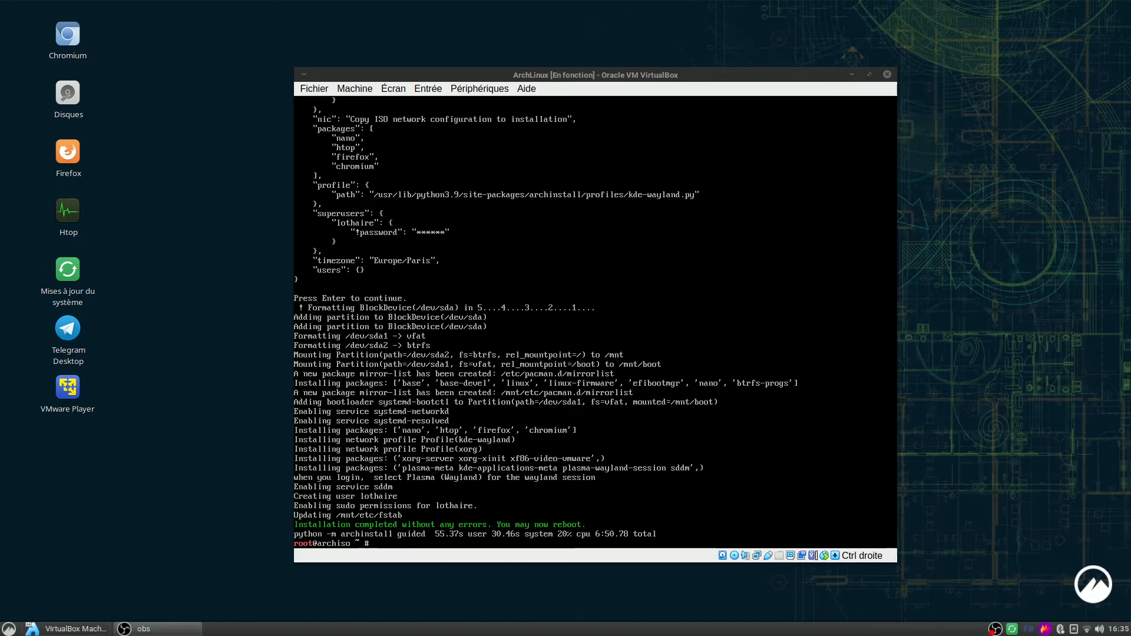
# Step: Run the reboot command in the VM console
pyautogui.click(742, 448)
pyautogui.write('reboot')
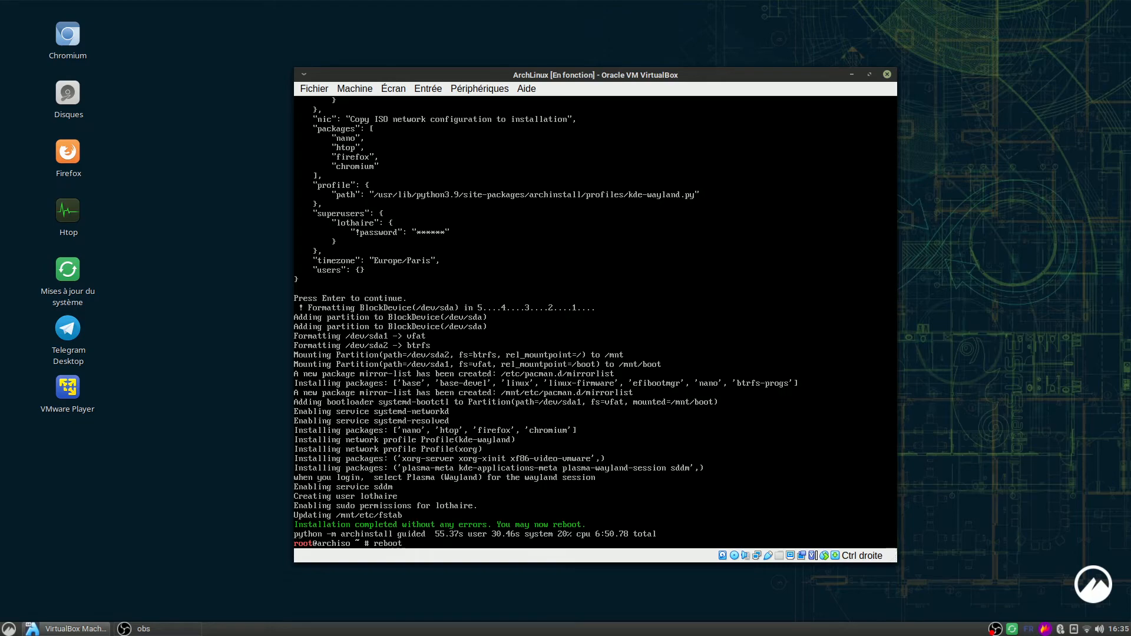
pyautogui.press('Return')
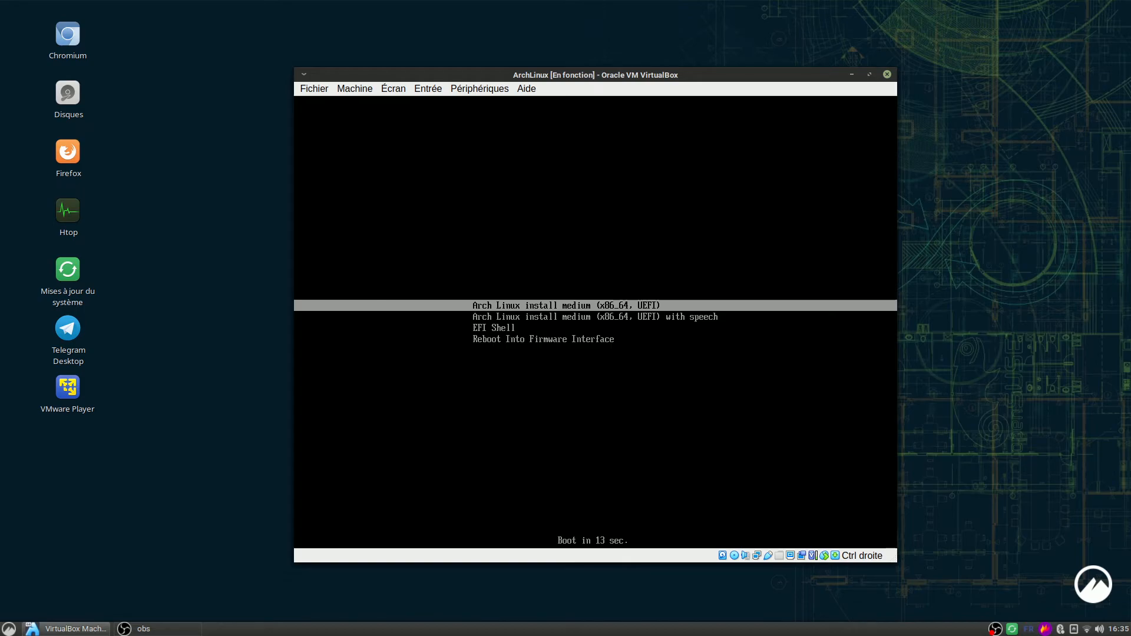
# Step: Force-eject the install ISO from the virtual optical drive and reset the VM
pyautogui.click(735, 556)
pyautogui.click(757, 551)
pyautogui.click(571, 364)
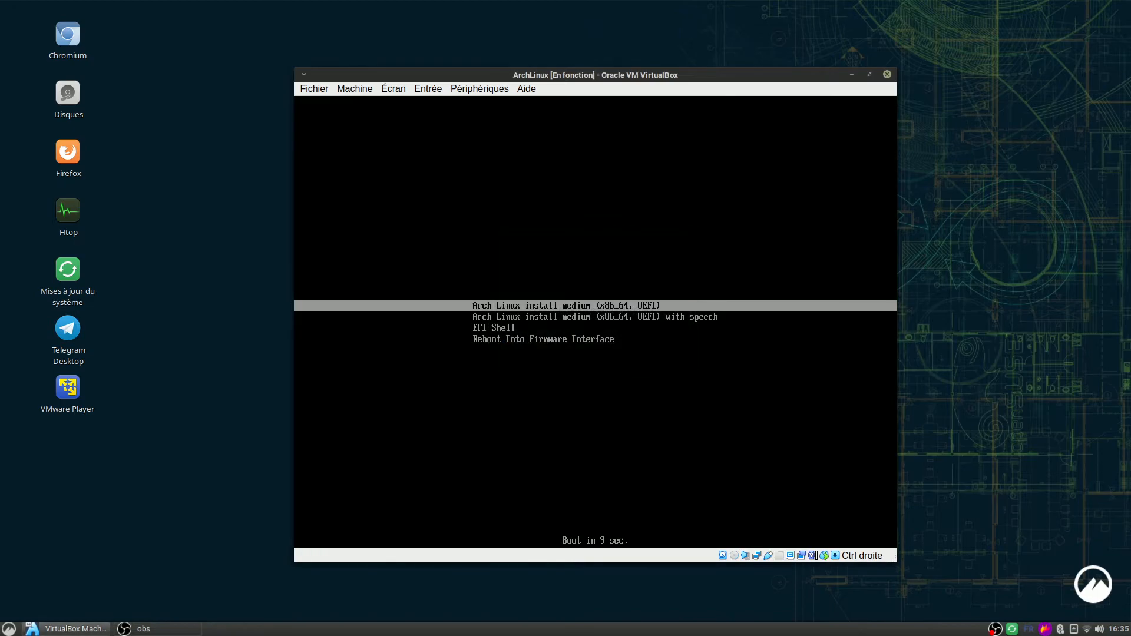
pyautogui.click(355, 89)
pyautogui.click(412, 186)
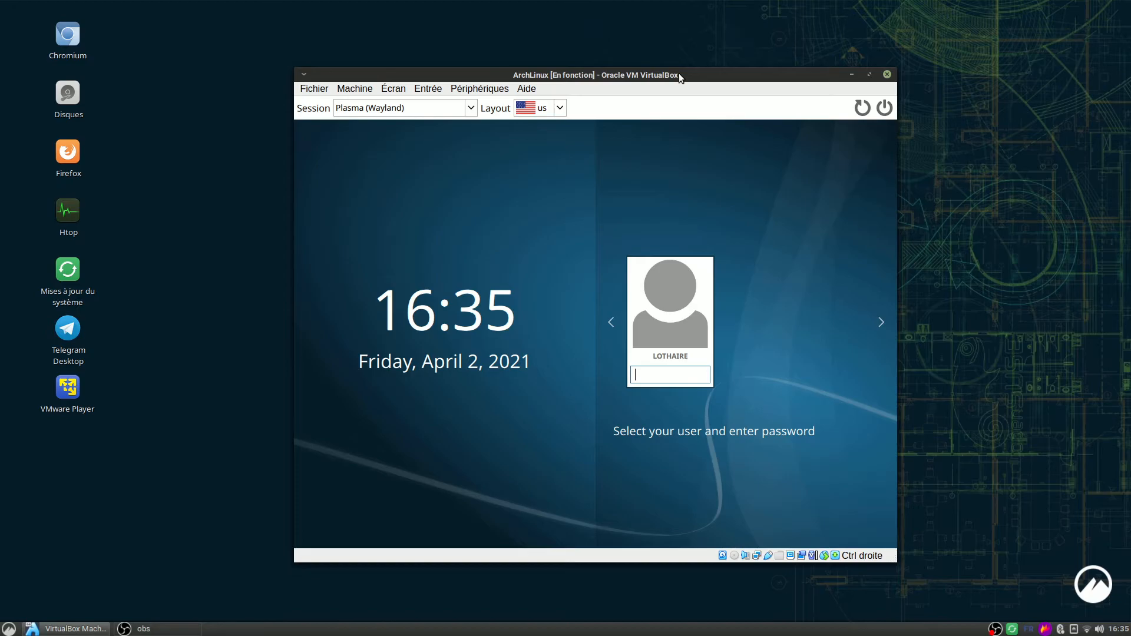
# Step: Submit the password, and after the failed login switch the session to Plasma (X11)
pyautogui.write('*')
pyautogui.press('Return')
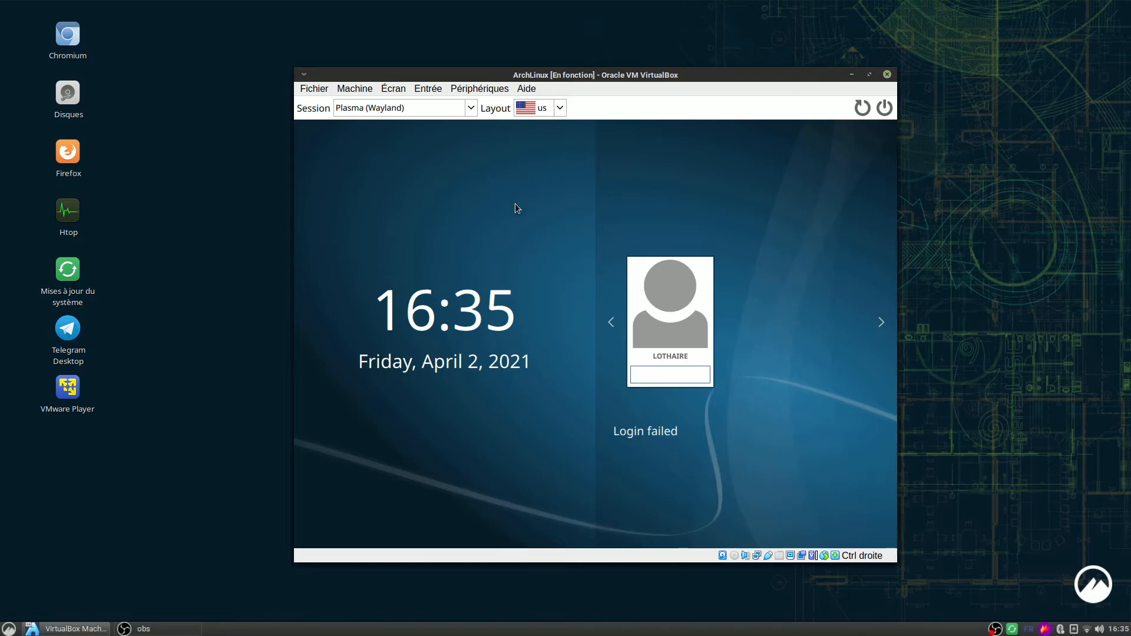
pyautogui.click(476, 106)
pyautogui.click(466, 141)
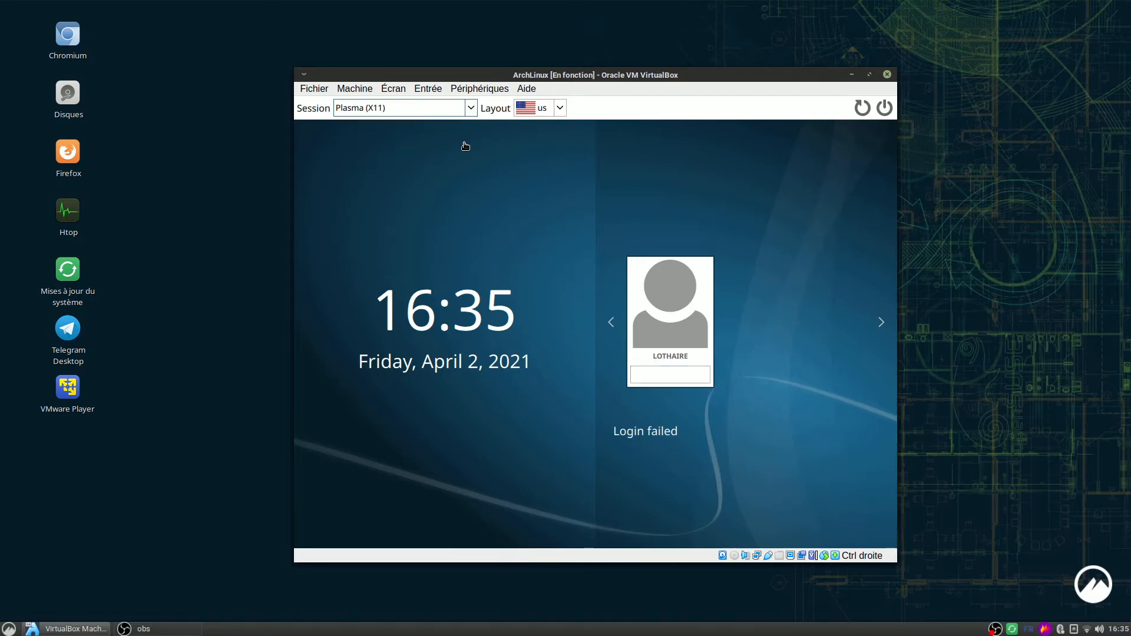
# Step: Enter a password character in the field and retry the sign-in twice
pyautogui.click(685, 381)
pyautogui.write('a')
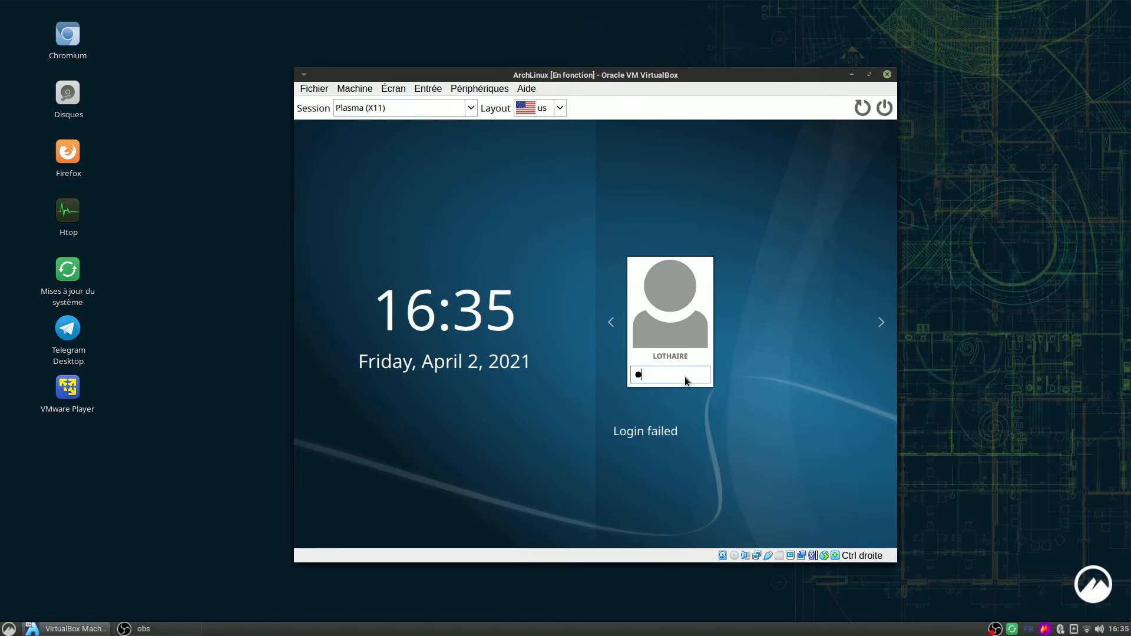
pyautogui.click(878, 325)
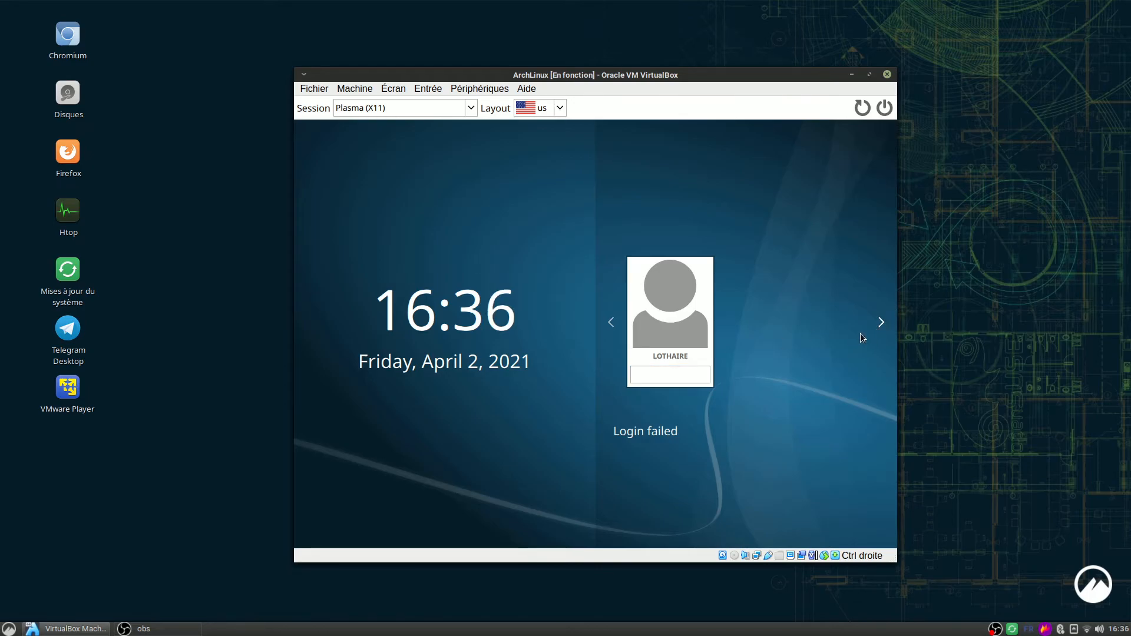
pyautogui.click(687, 372)
pyautogui.write('a')
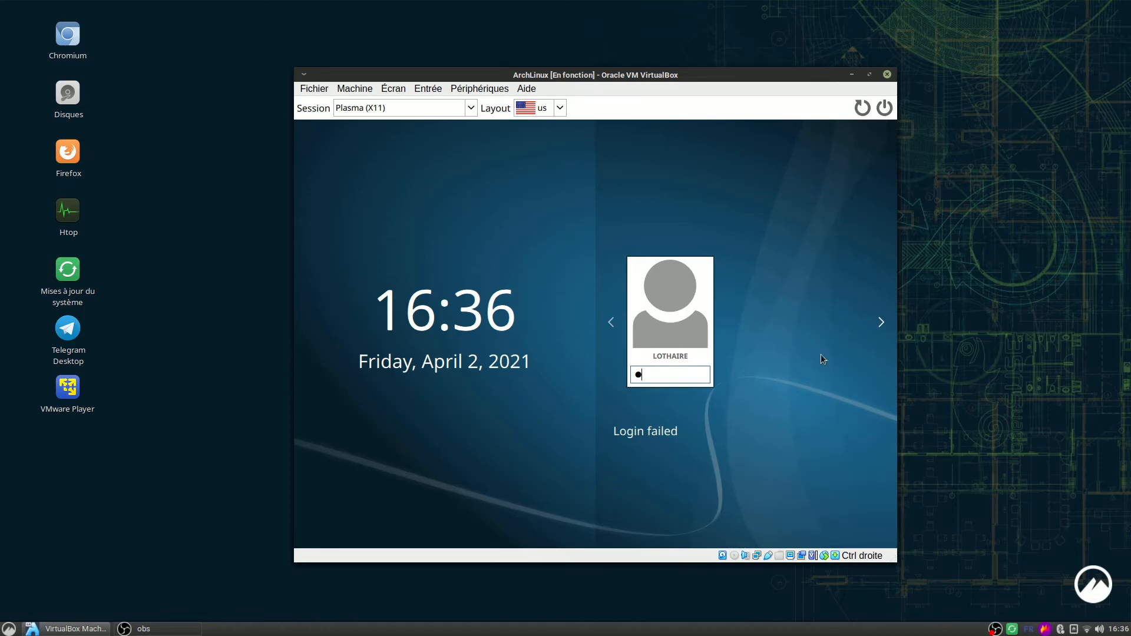
pyautogui.click(877, 324)
# Step: Switch the session to Plasma (Wayland), keep the us keyboard layout, then return to Plasma (X11)
pyautogui.click(470, 107)
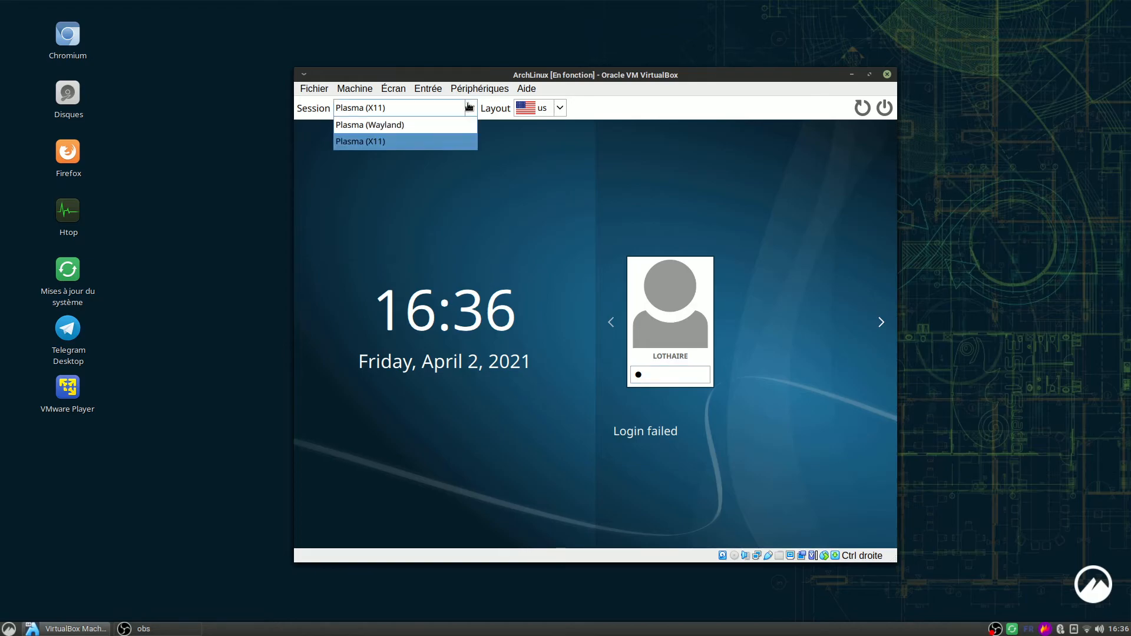
pyautogui.click(465, 124)
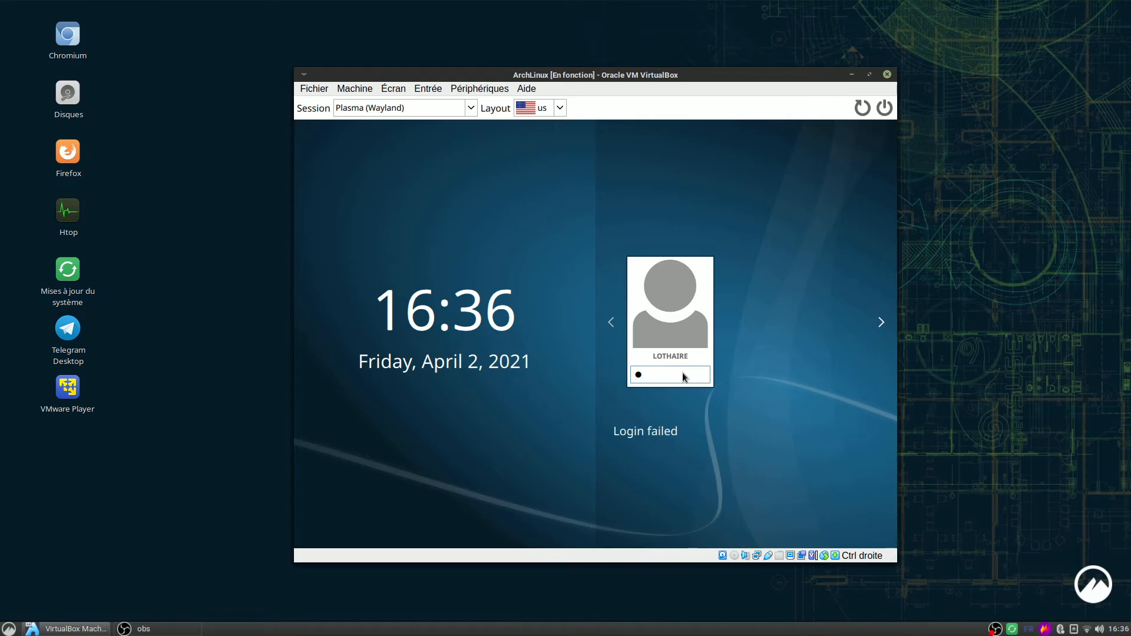
pyautogui.click(558, 108)
pyautogui.click(557, 109)
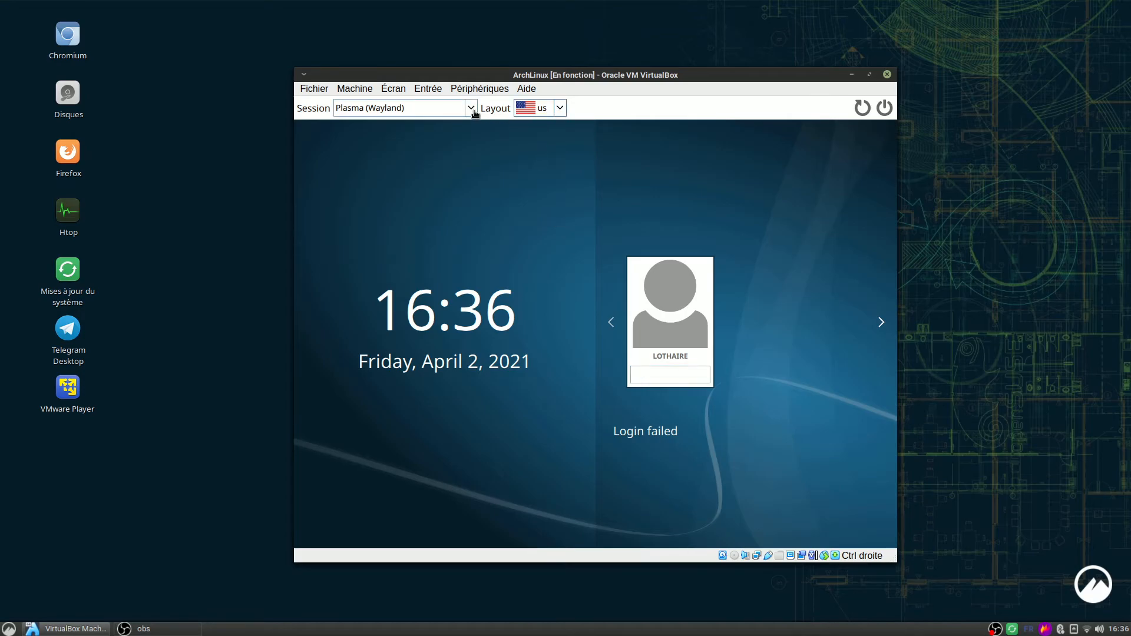
pyautogui.click(471, 108)
pyautogui.click(457, 139)
pyautogui.click(480, 89)
pyautogui.click(481, 90)
# Step: Type a password character, delete it, and enter a different character instead
pyautogui.click(657, 375)
pyautogui.write('•')
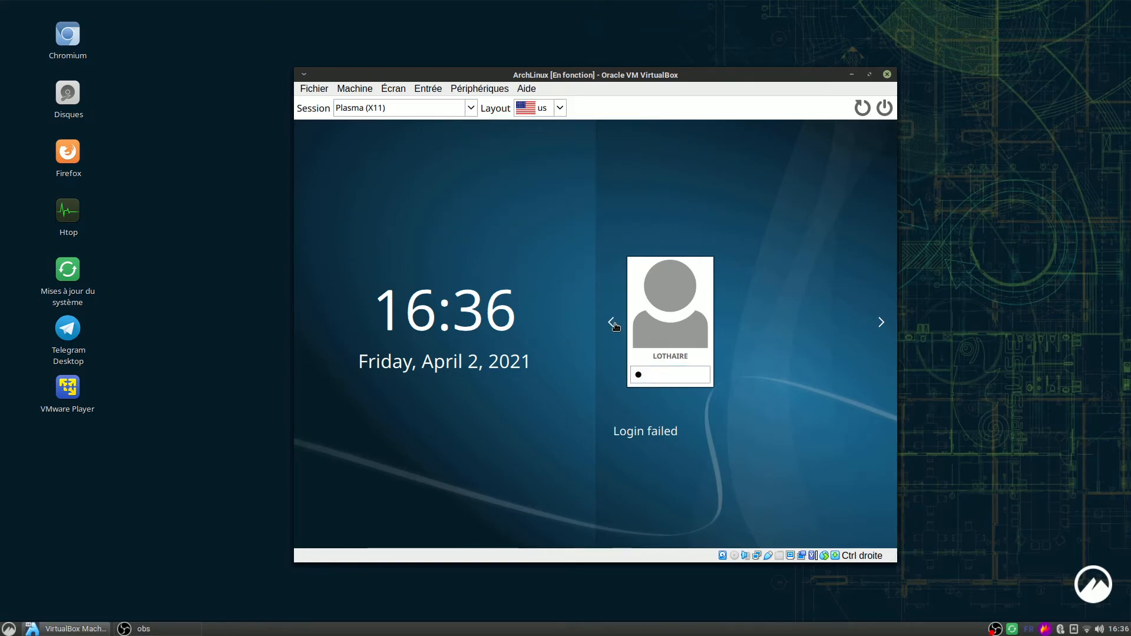
pyautogui.moveTo(653, 330); pyautogui.dragTo(885, 332)
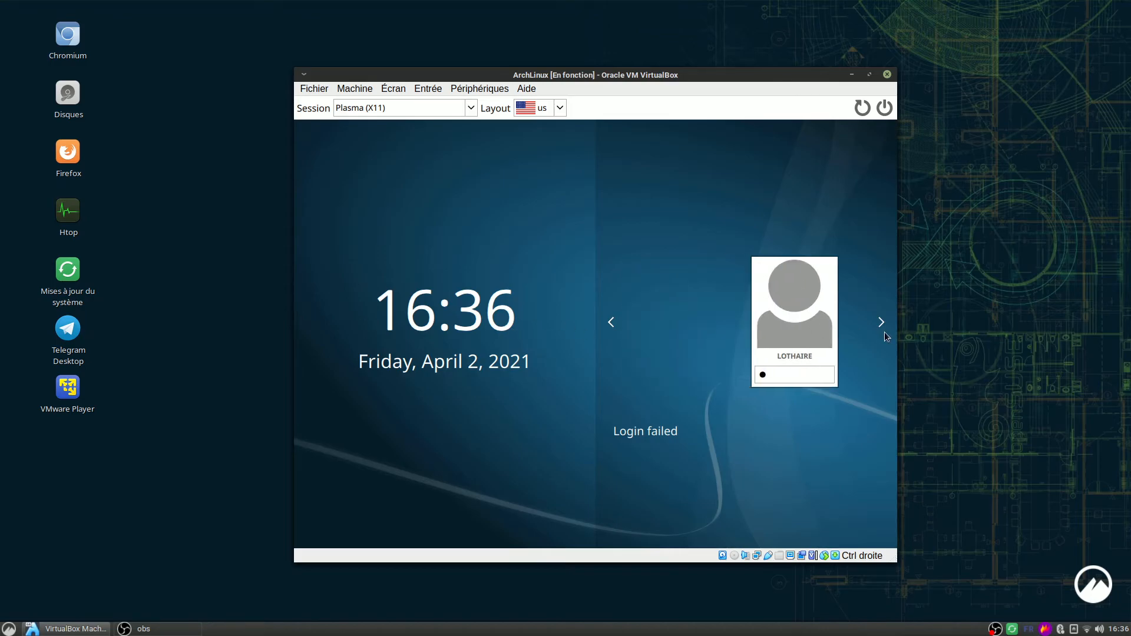
pyautogui.click(489, 92)
pyautogui.click(491, 94)
pyautogui.click(663, 375)
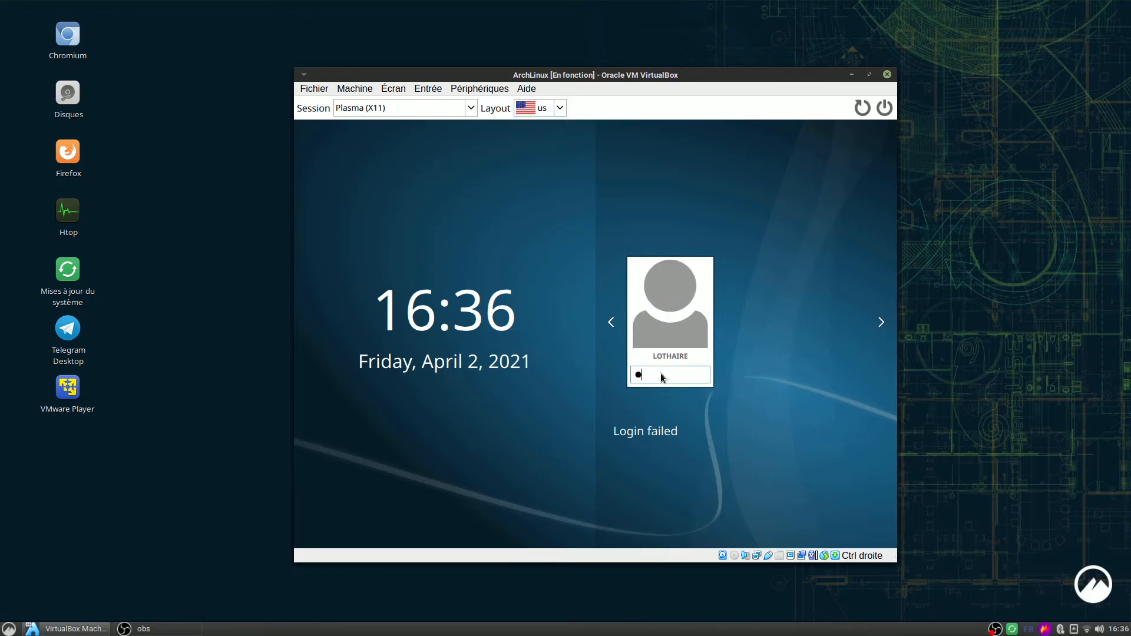
pyautogui.press('BackSpace')
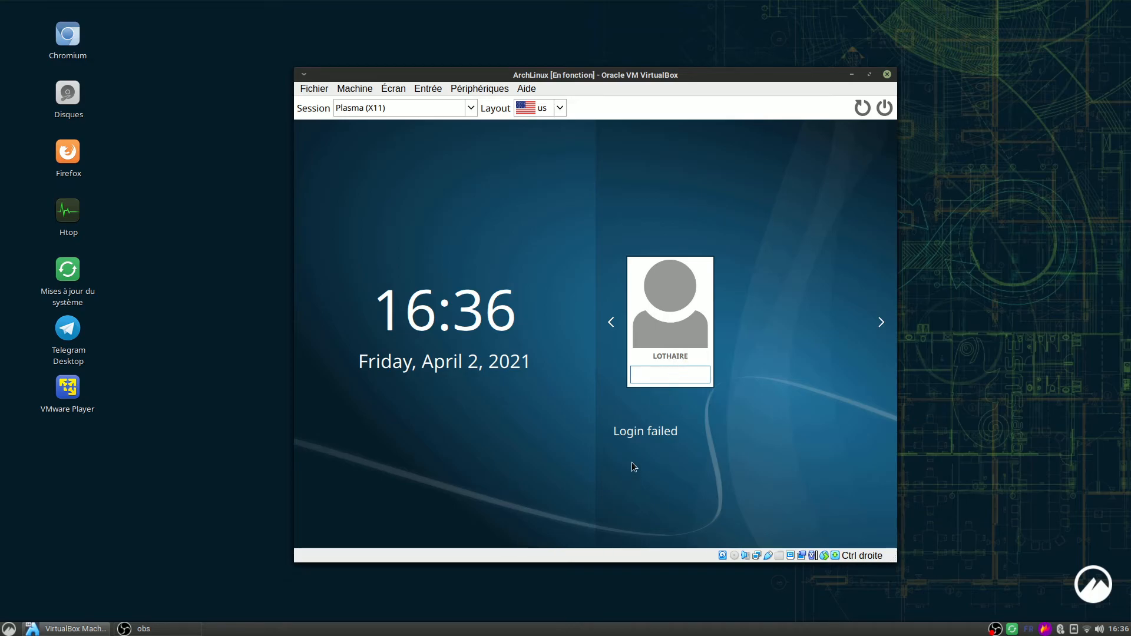
pyautogui.write('a')
# Step: Set the session back to Plasma (Wayland) and retype the eight-character password several times
pyautogui.click(466, 109)
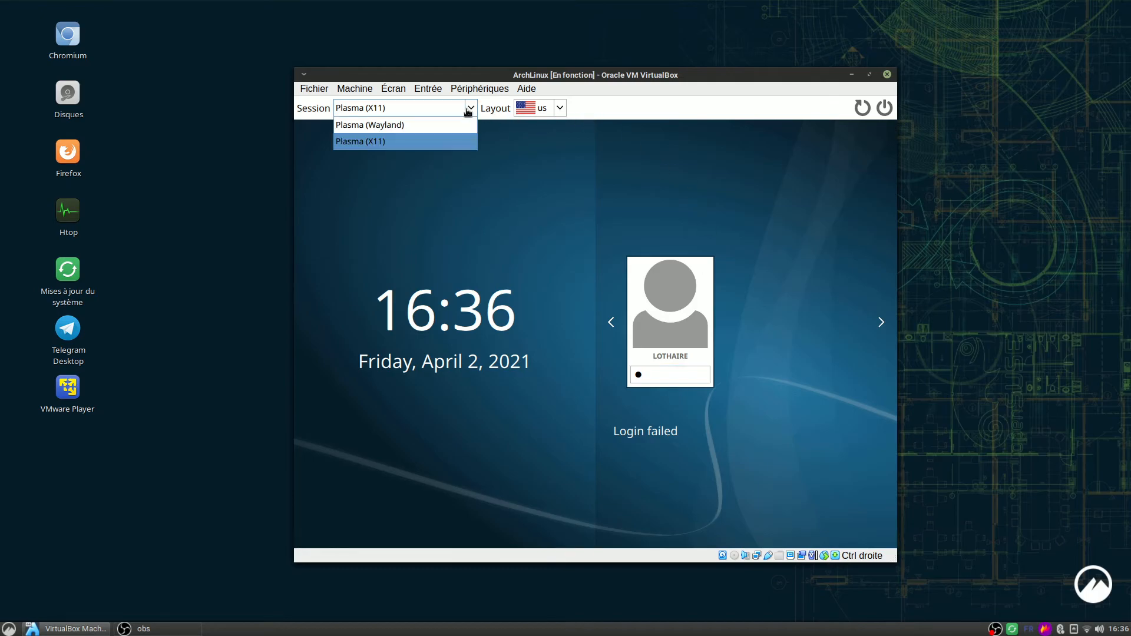
pyautogui.click(466, 126)
pyautogui.click(695, 378)
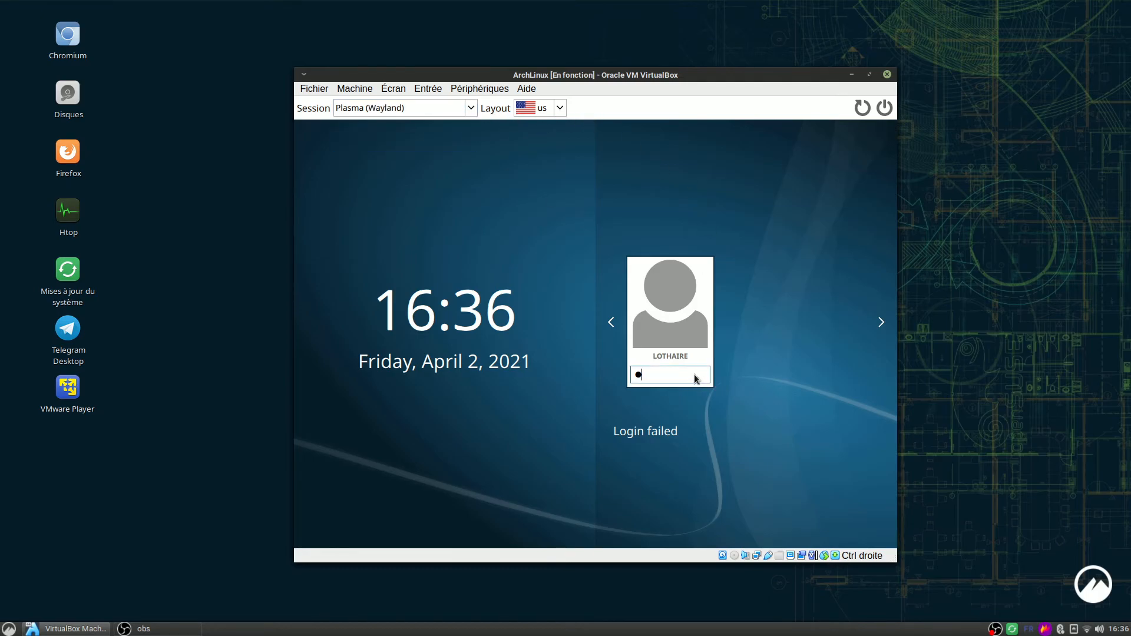
pyautogui.press('BackSpace')
pyautogui.write('********')
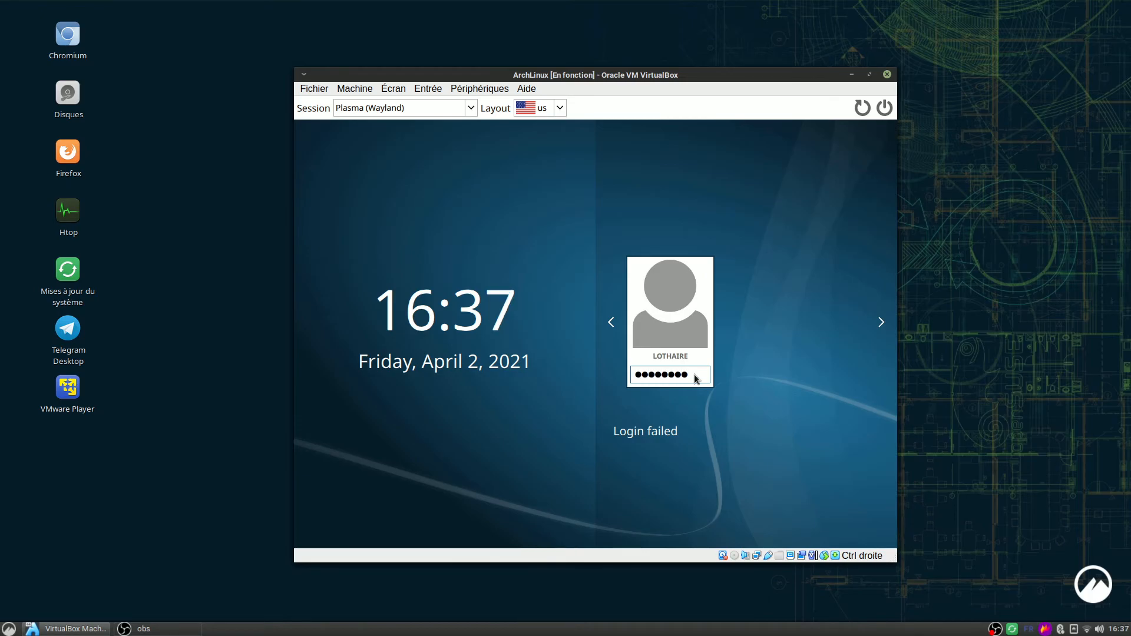
pyautogui.press('BackSpace')
pyautogui.press('BackSpace')
pyautogui.press('BackSpace')
pyautogui.press('BackSpace')
pyautogui.press('BackSpace')
pyautogui.press('BackSpace')
pyautogui.press('BackSpace')
pyautogui.press('BackSpace')
pyautogui.write('********')
pyautogui.press('BackSpace')
pyautogui.press('BackSpace')
pyautogui.press('BackSpace')
pyautogui.press('BackSpace')
pyautogui.press('BackSpace')
pyautogui.press('BackSpace')
pyautogui.press('BackSpace')
pyautogui.press('BackSpace')
pyautogui.write('*')
# Step: Erase the previous password character and type a new four-character password
pyautogui.click(495, 91)
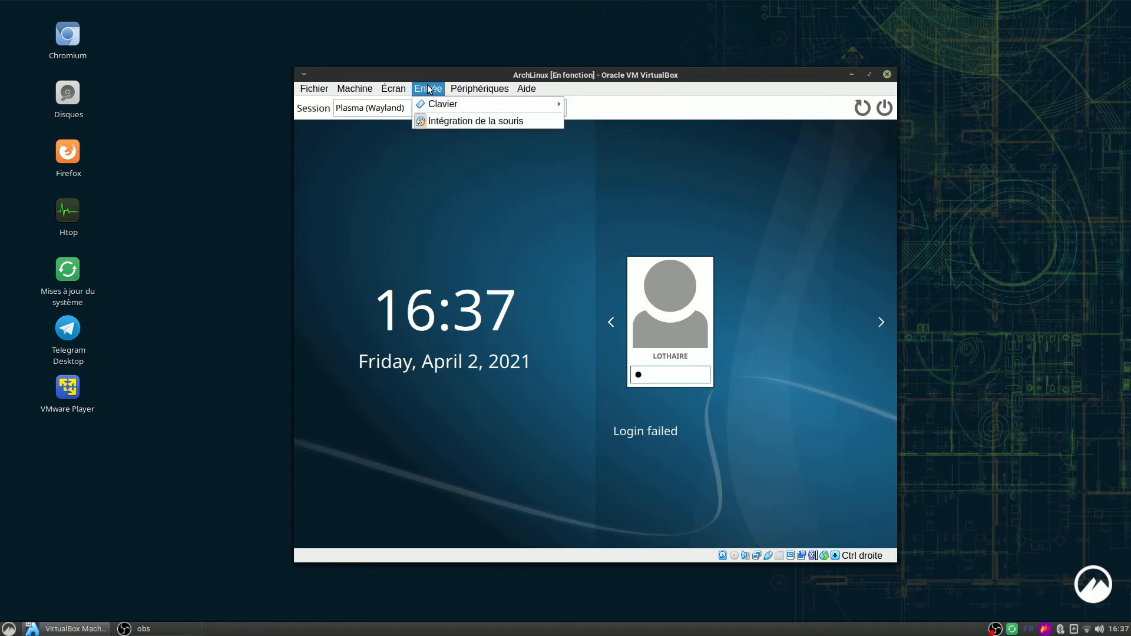
pyautogui.moveTo(374, 88)
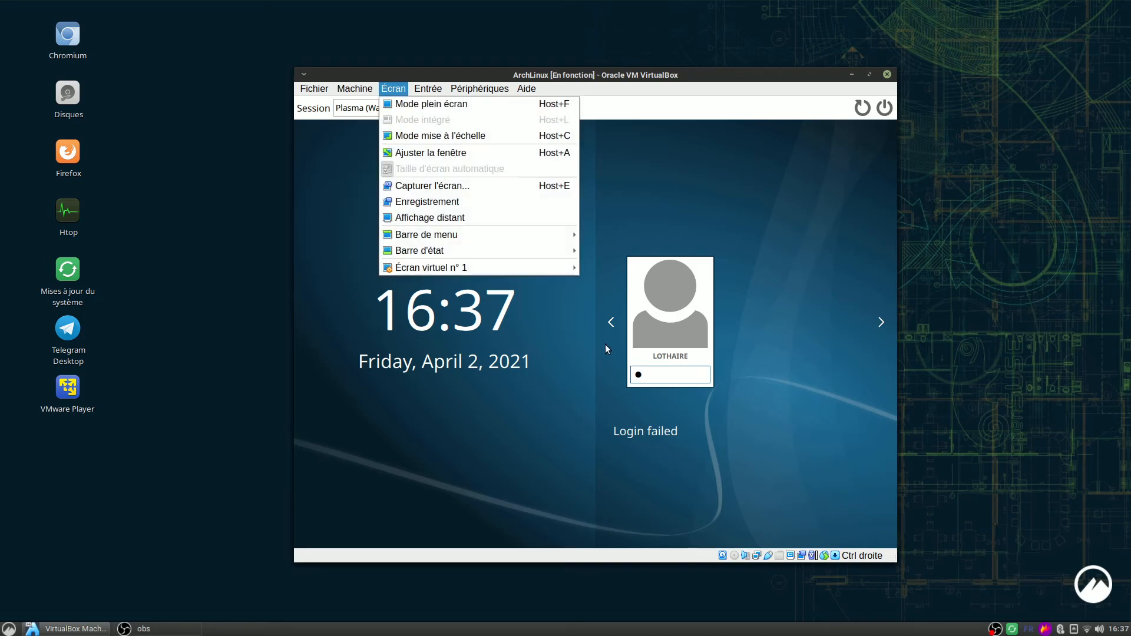
pyautogui.click(660, 377)
pyautogui.press('BackSpace')
pyautogui.write('****')
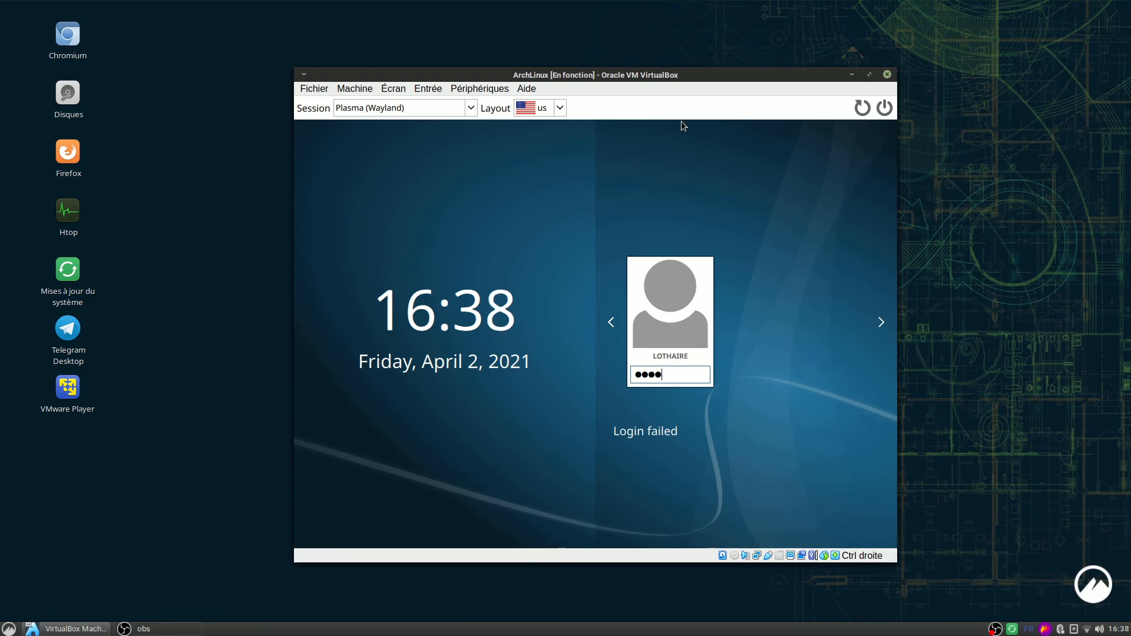
# Step: Delete the four-character password and type its first character again
pyautogui.press('BackSpace')
pyautogui.press('BackSpace')
pyautogui.press('BackSpace')
pyautogui.press('BackSpace')
pyautogui.write('a')
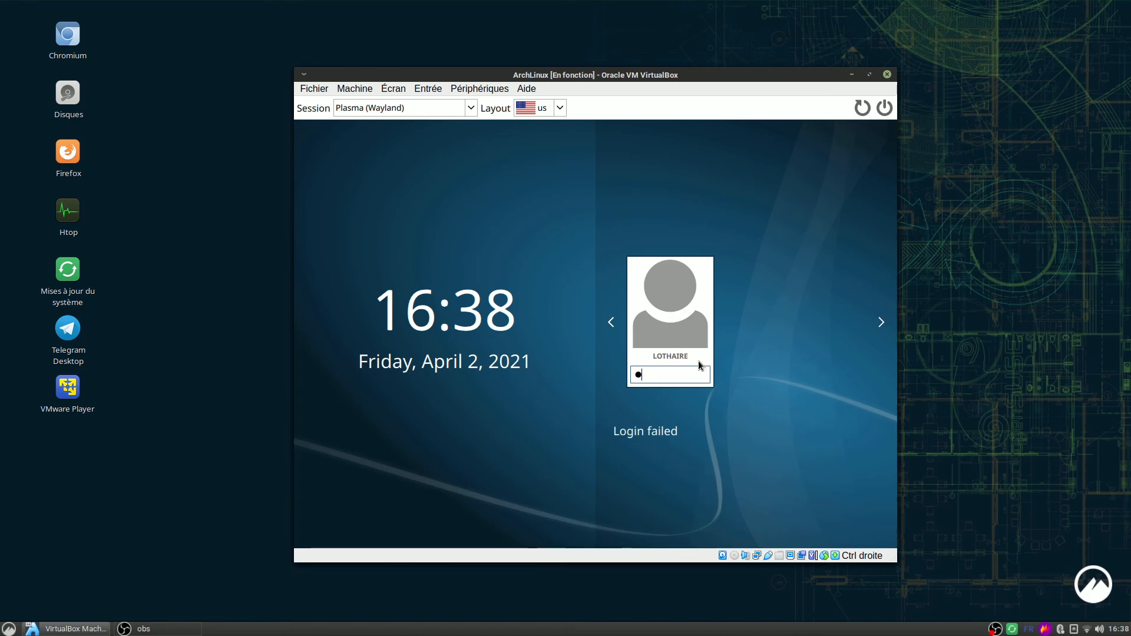